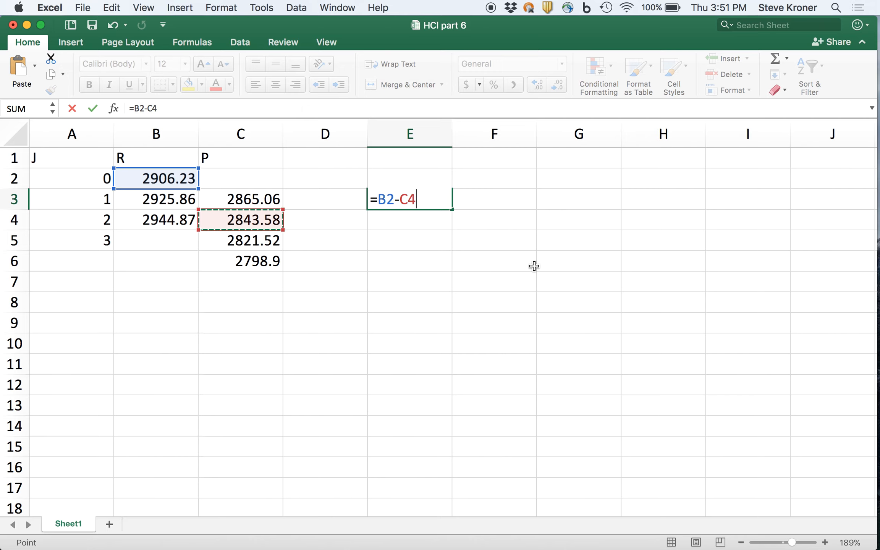
Complete the formula =B2-C4 in E3 and enter the coefficients 6 in F3 and -36 in G3
{"action": "key", "text": "Return"}
{"action": "left_click", "coordinate": [494, 199]}
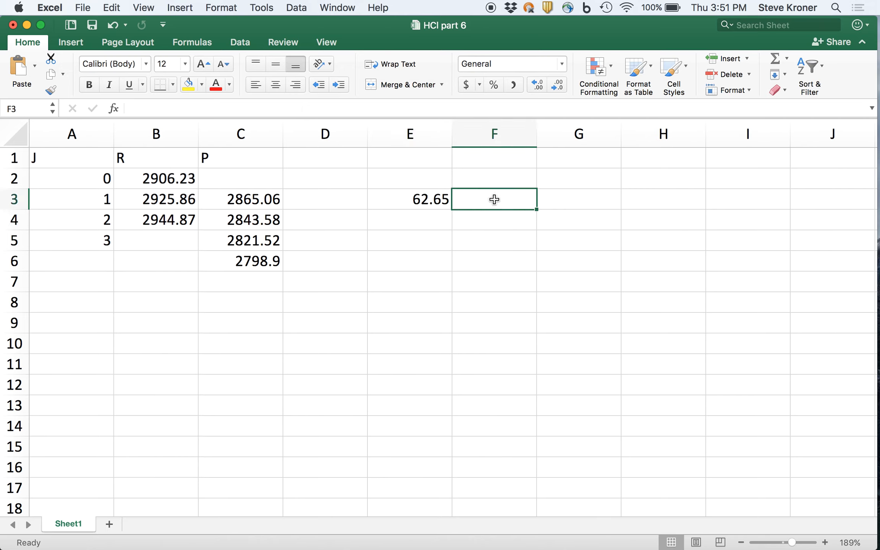
{"action": "type", "text": "6"}
{"action": "left_click", "coordinate": [566, 200]}
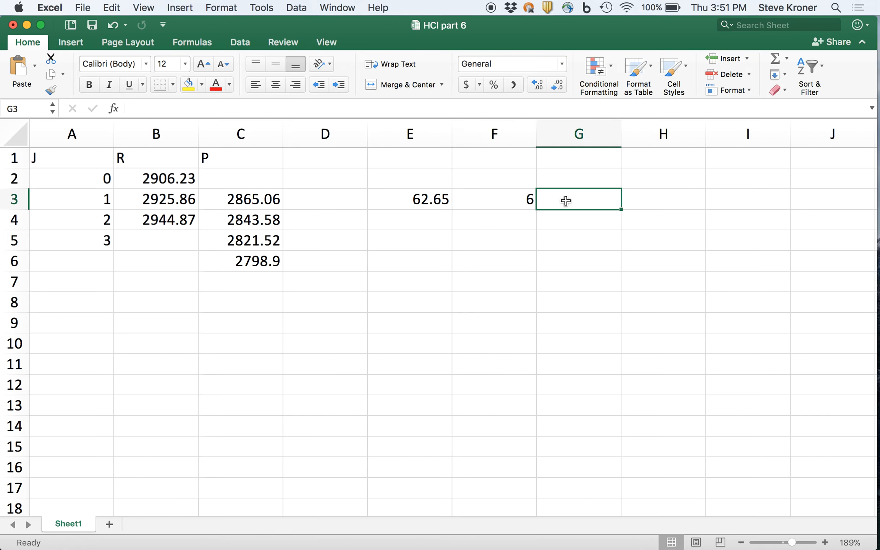
{"action": "type", "text": "-36"}
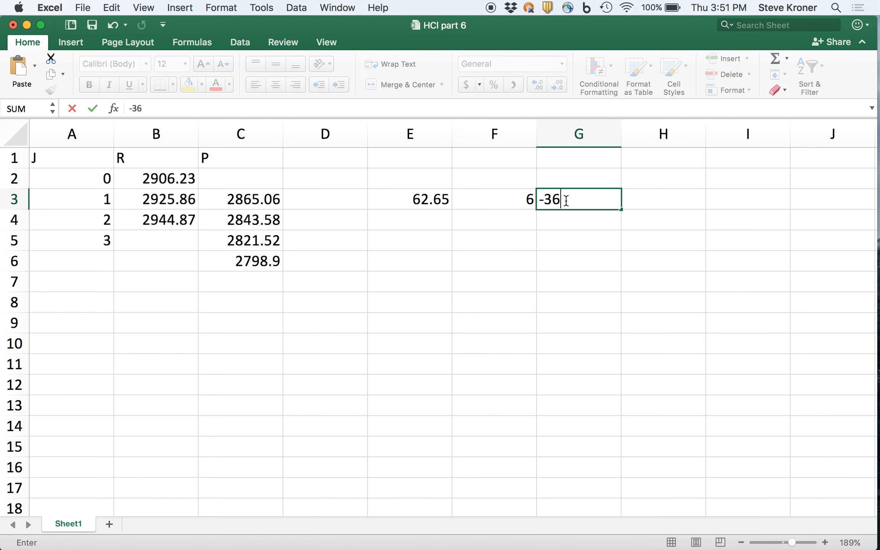
Label the coefficient columns B0 in F2 and D0 in G2
{"action": "left_click", "coordinate": [519, 172]}
{"action": "type", "text": "B0"}
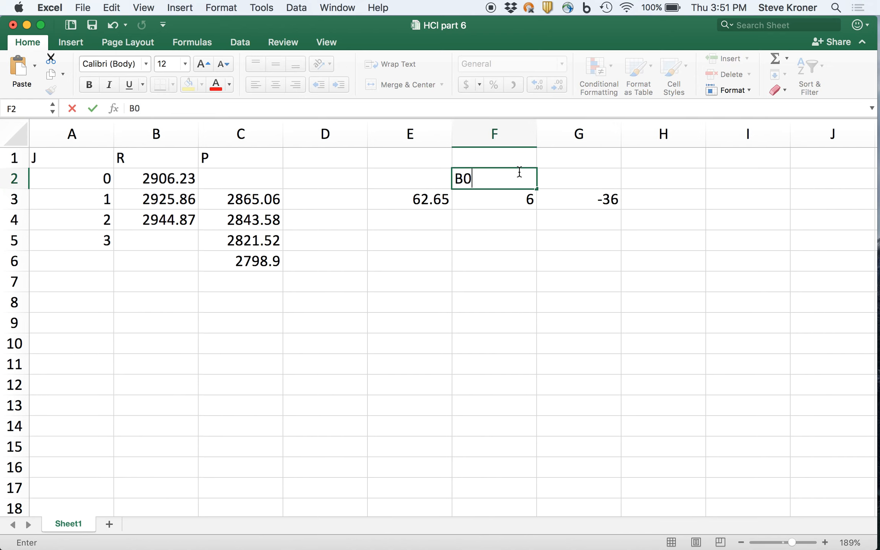
{"action": "key", "text": "Tab"}
{"action": "type", "text": "D"}
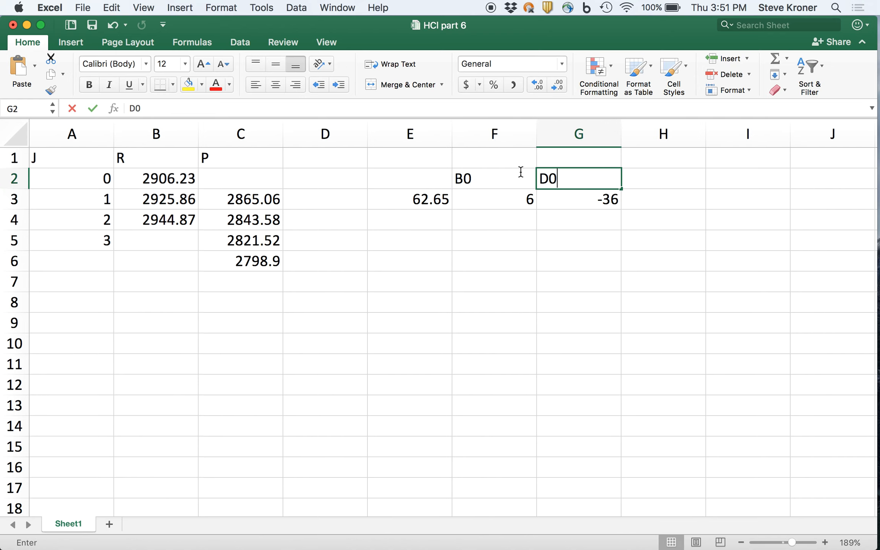
{"action": "type", "text": "0"}
{"action": "left_click", "coordinate": [546, 243]}
{"action": "left_click", "coordinate": [422, 197]}
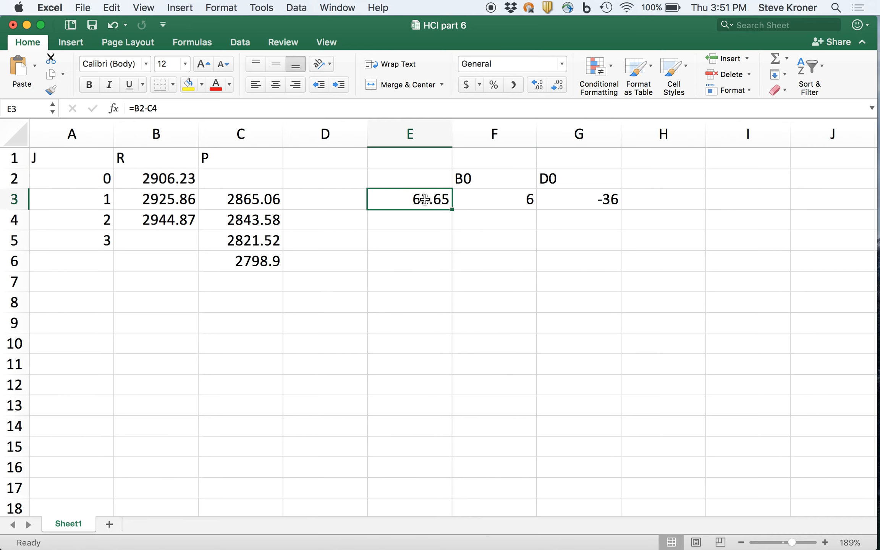
{"action": "left_click", "coordinate": [473, 206]}
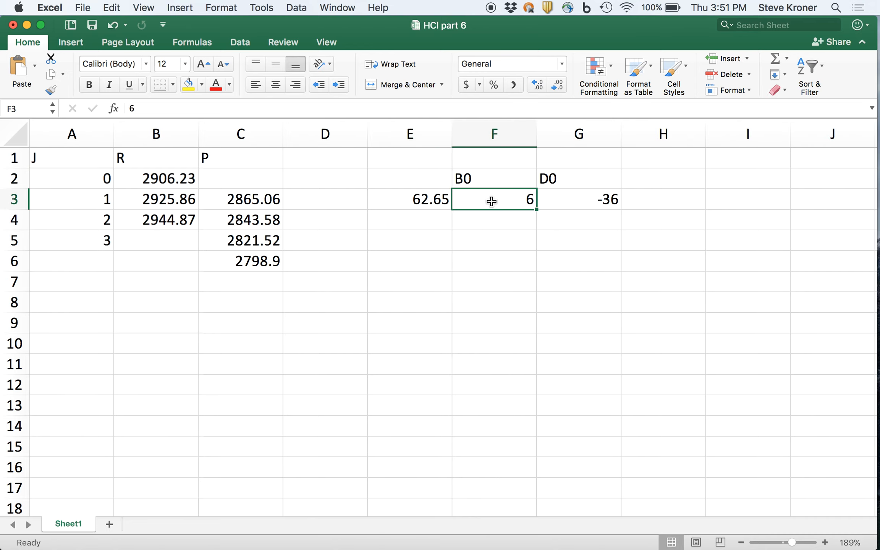
{"action": "left_click", "coordinate": [468, 177]}
{"action": "left_click", "coordinate": [579, 199]}
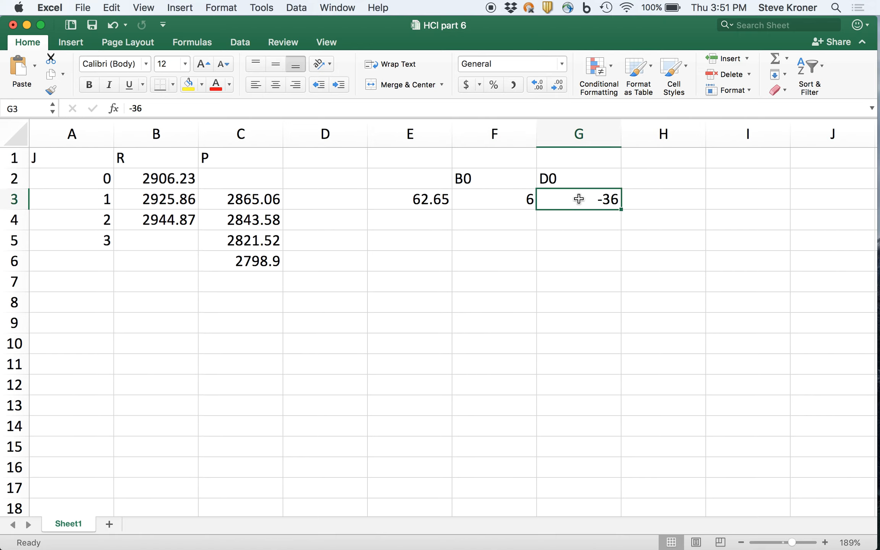
{"action": "left_click", "coordinate": [575, 179]}
Fill the difference formula from E3 down to E4 and check the cell references in the copied formula
{"action": "left_click", "coordinate": [419, 218]}
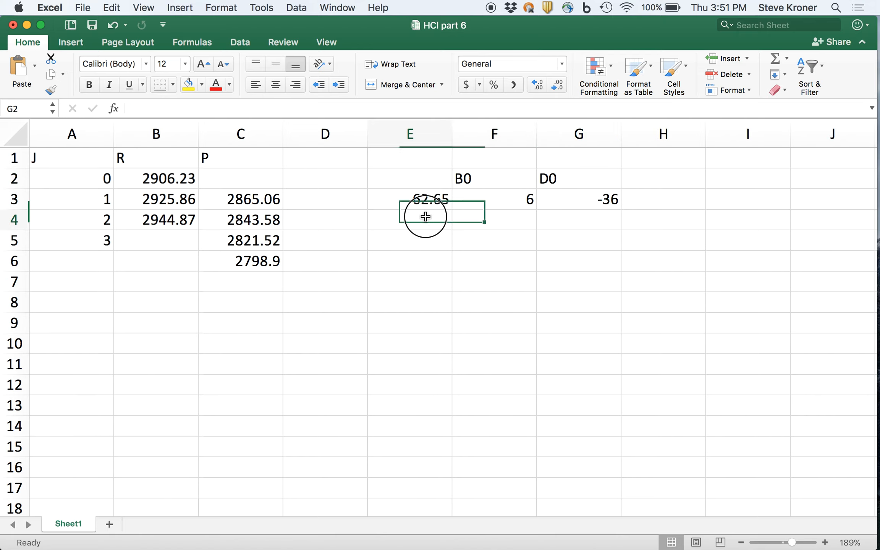
{"action": "left_click", "coordinate": [414, 205]}
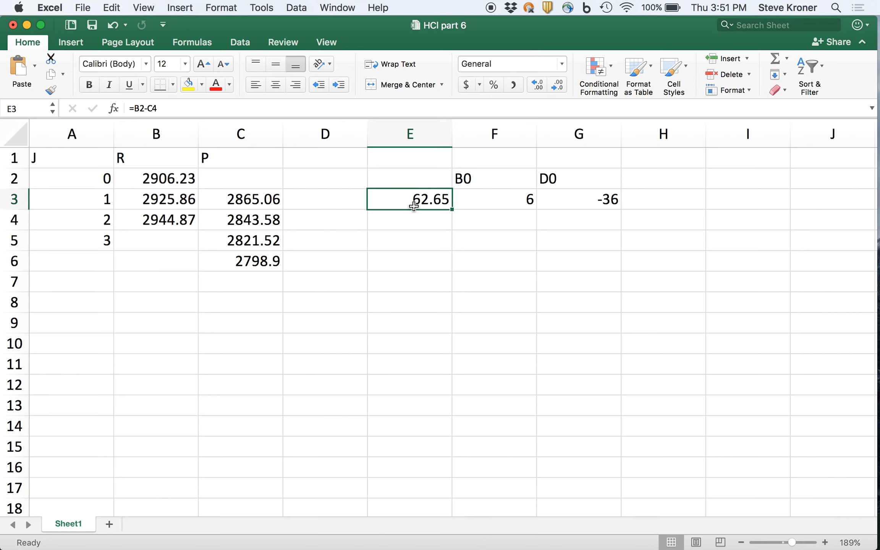
{"action": "left_click_drag", "start_coordinate": [452, 203], "coordinate": [452, 228]}
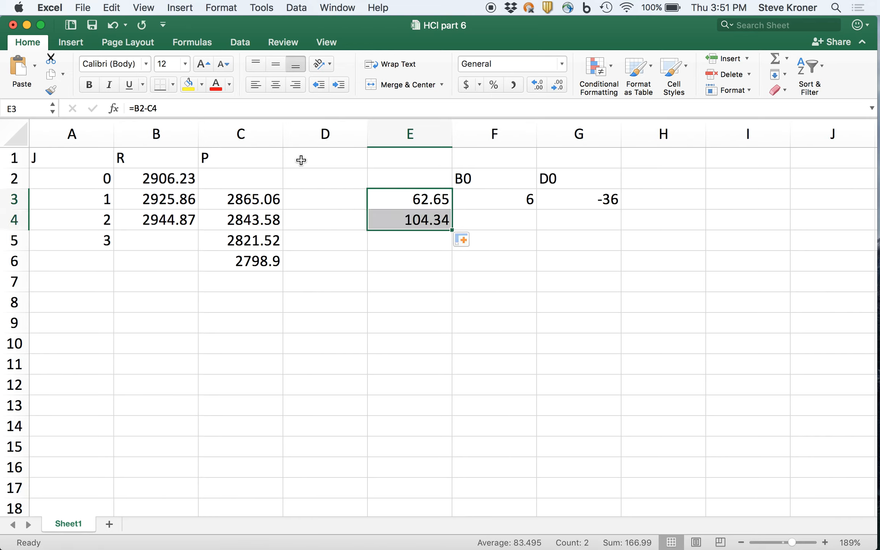
{"action": "double_click", "coordinate": [169, 199]}
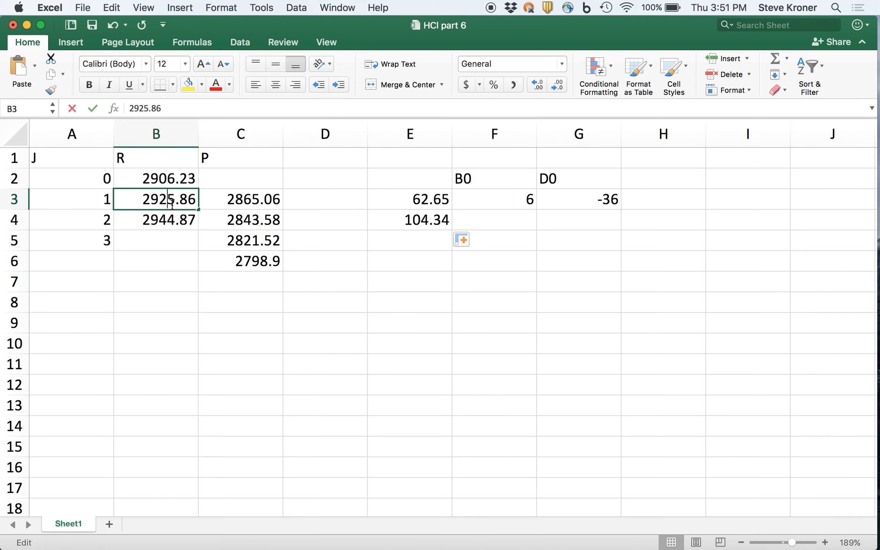
{"action": "left_click", "coordinate": [390, 221]}
{"action": "double_click", "coordinate": [396, 220]}
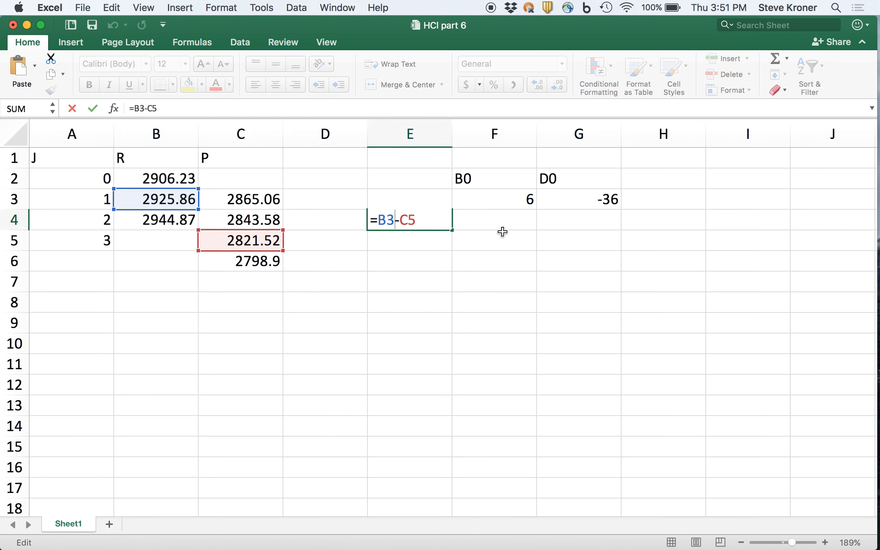
{"action": "key", "text": "Return"}
Enter the coefficients for the second difference: 10 in F4 and -140 in G4
{"action": "left_click", "coordinate": [505, 218]}
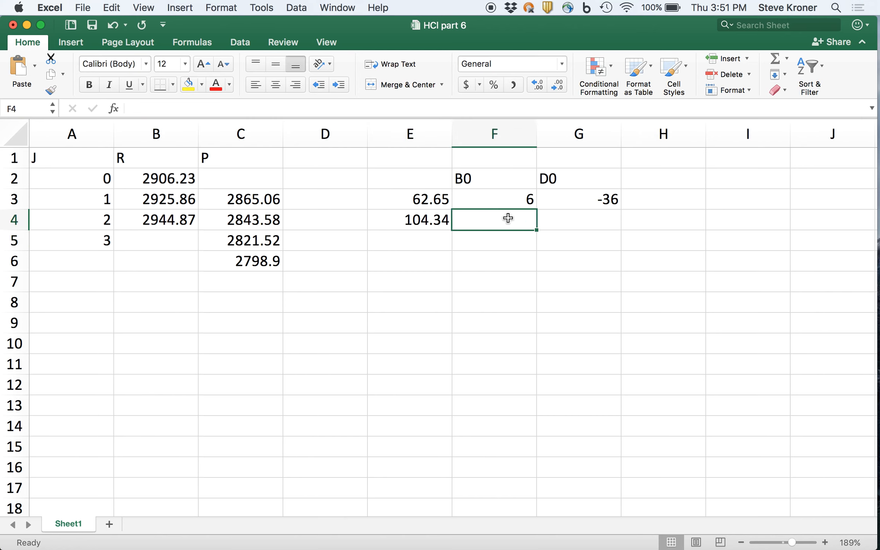
{"action": "type", "text": "10"}
{"action": "key", "text": "Tab"}
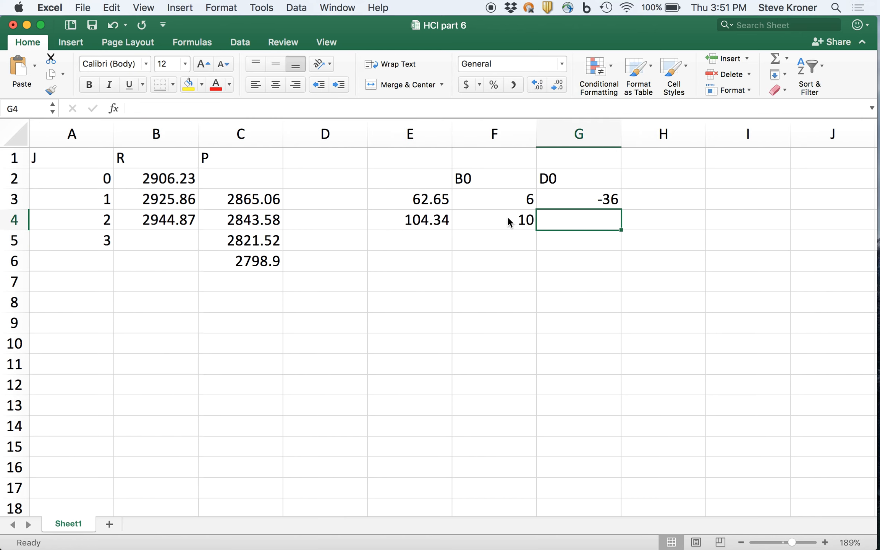
{"action": "type", "text": "-140"}
{"action": "key", "text": "Return"}
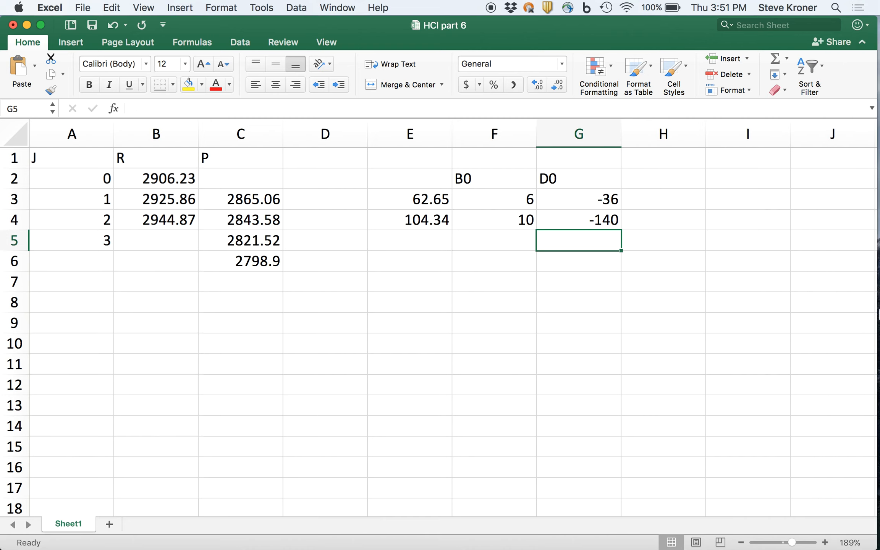
Switch to Firefox and preview System of equation solver.xls from the course documents, then close the preview
{"action": "mouse_move", "coordinate": [877, 333]}
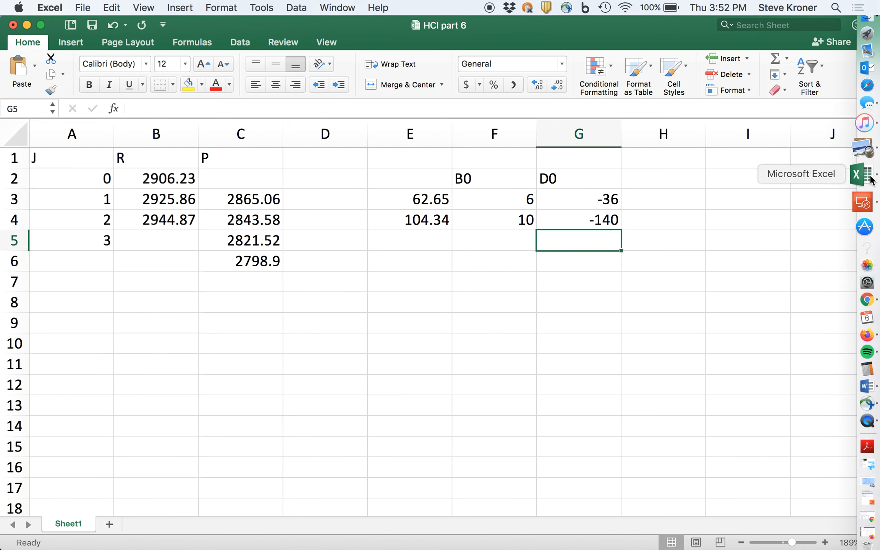
{"action": "left_click", "coordinate": [867, 335]}
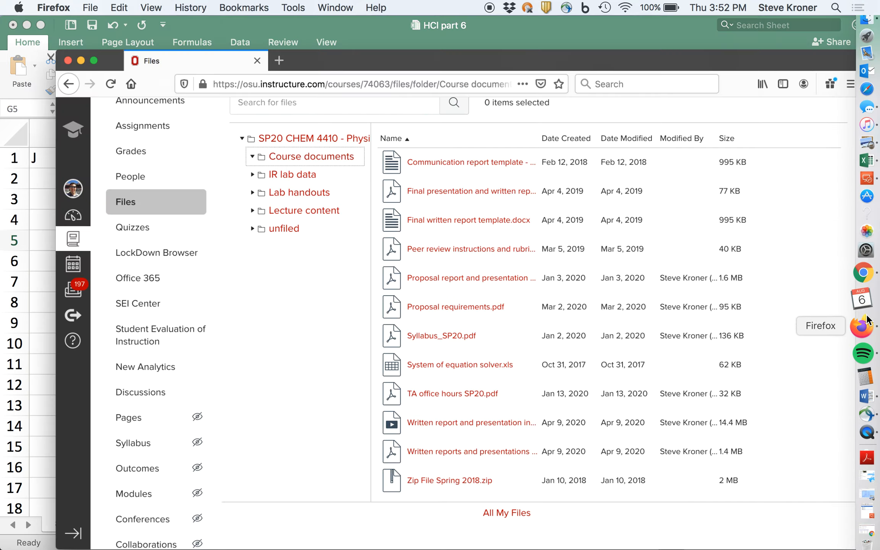
{"action": "left_click", "coordinate": [443, 353]}
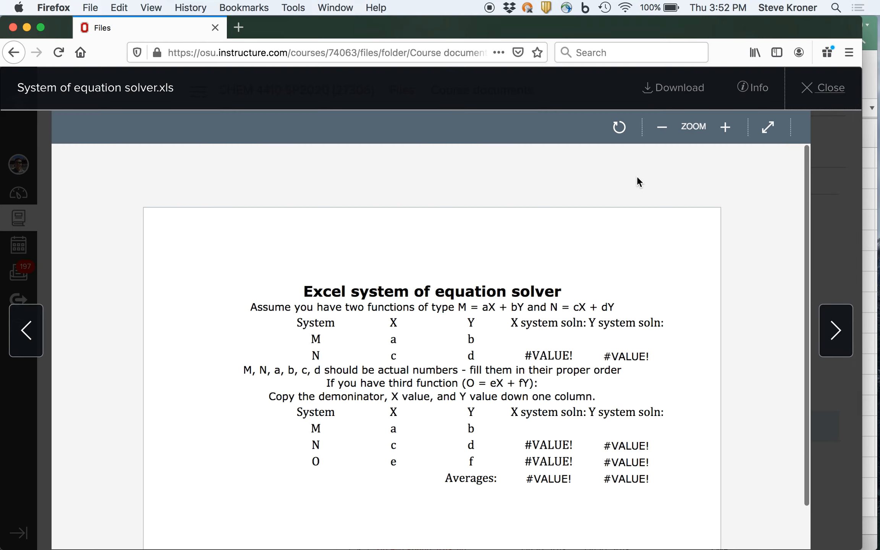
{"action": "left_click", "coordinate": [840, 87]}
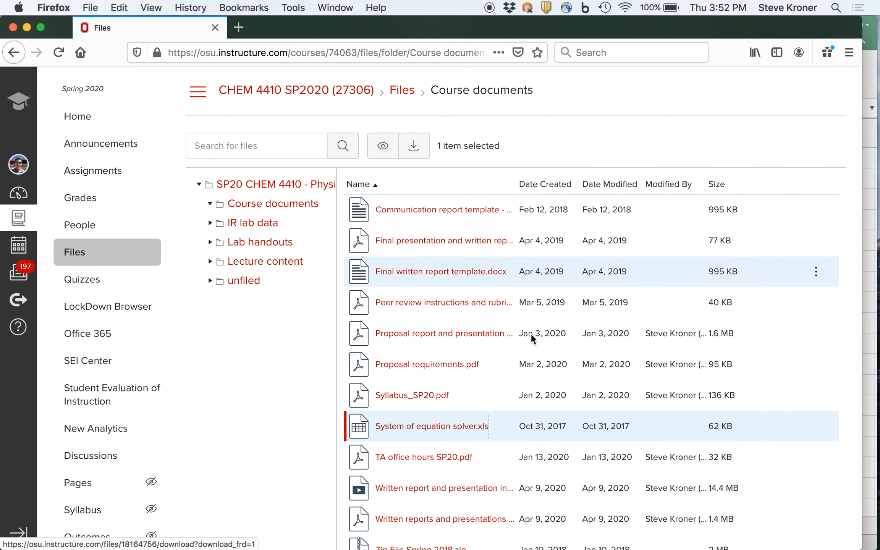
Download System of equation solver.xls from the course documents and open it with Microsoft Excel
{"action": "left_click", "coordinate": [816, 427]}
{"action": "left_click", "coordinate": [789, 482]}
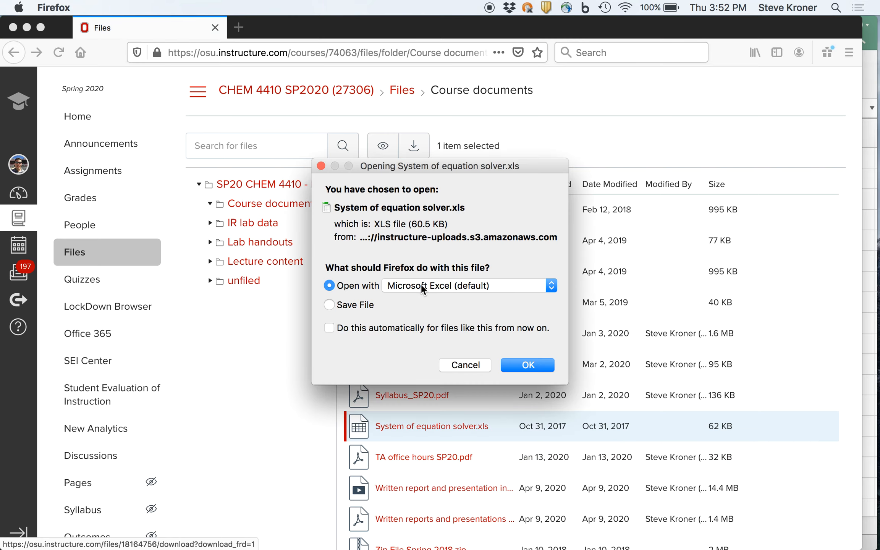
{"action": "left_click", "coordinate": [528, 365]}
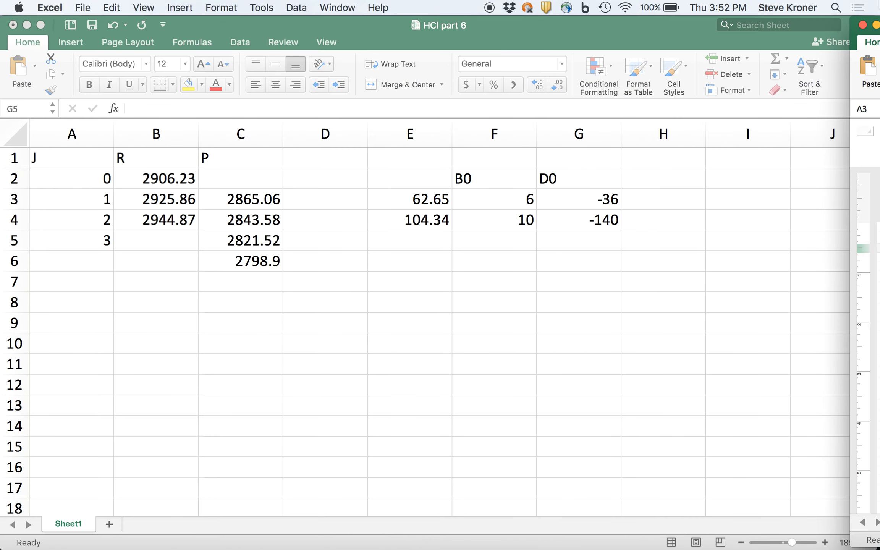
Move the System of equation solver window over the HCl part 6 workbook so its worksheet is in view
{"action": "left_click_drag", "start_coordinate": [871, 28], "coordinate": [325, 11]}
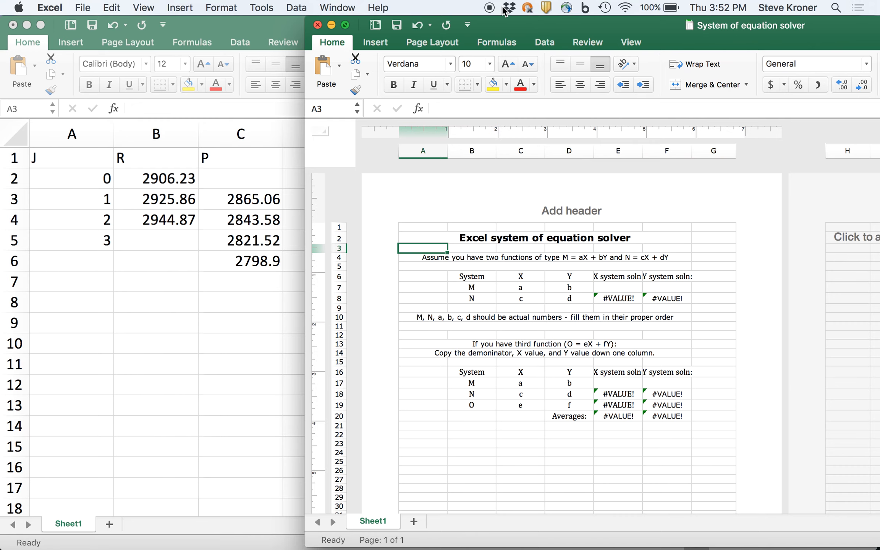
{"action": "left_click_drag", "start_coordinate": [536, 30], "coordinate": [351, 1]}
{"action": "left_click_drag", "start_coordinate": [487, 44], "coordinate": [396, 27]}
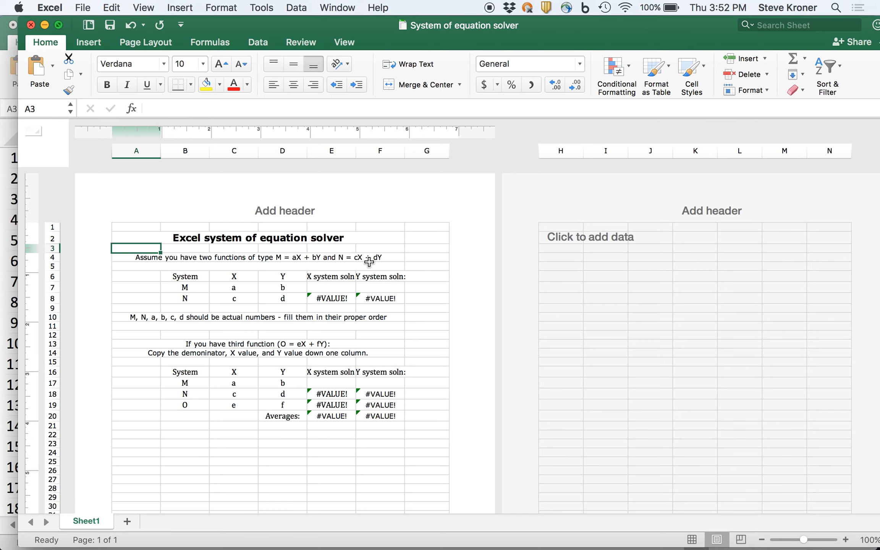
{"action": "left_click", "coordinate": [346, 290]}
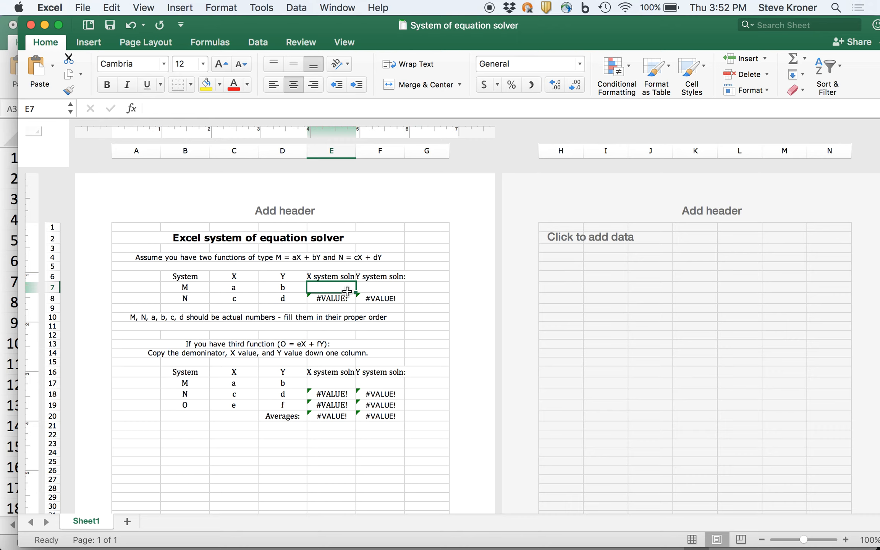
Save the solver workbook as Chem 4410 plan.xls in the 2-4410-AU20 folder under Box Sync
{"action": "left_click", "coordinate": [83, 8]}
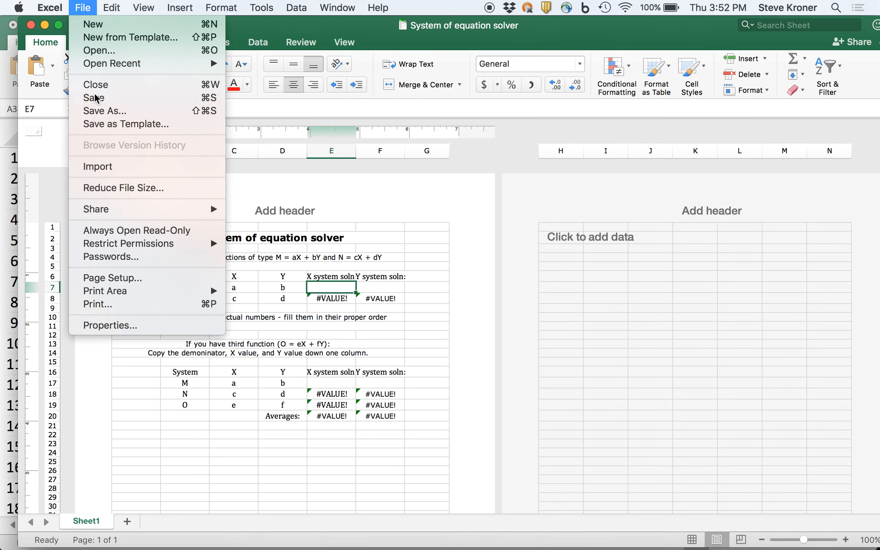
{"action": "left_click", "coordinate": [92, 104]}
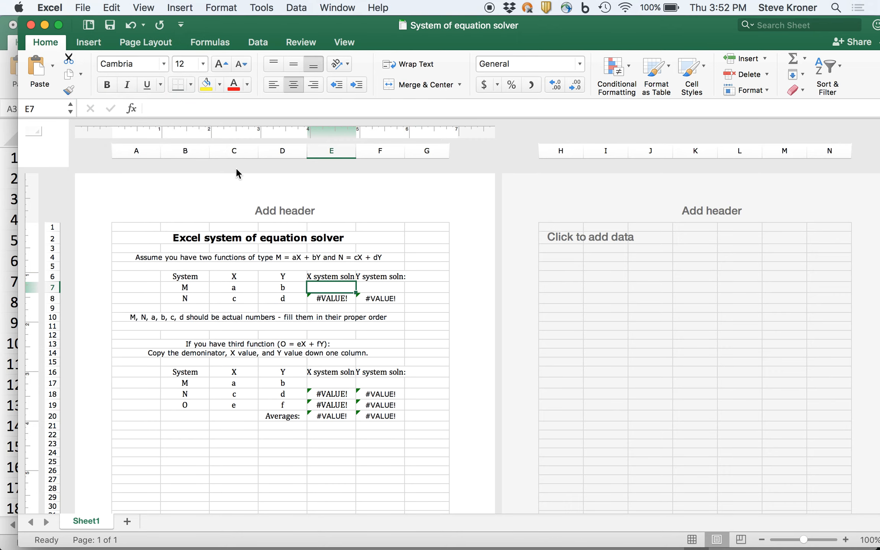
{"action": "left_click", "coordinate": [82, 8]}
{"action": "left_click", "coordinate": [101, 114]}
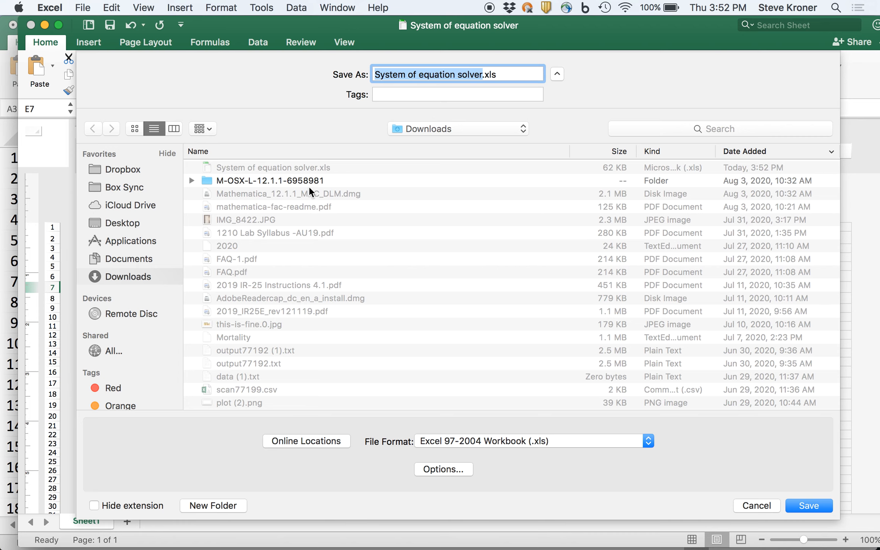
{"action": "left_click", "coordinate": [121, 191]}
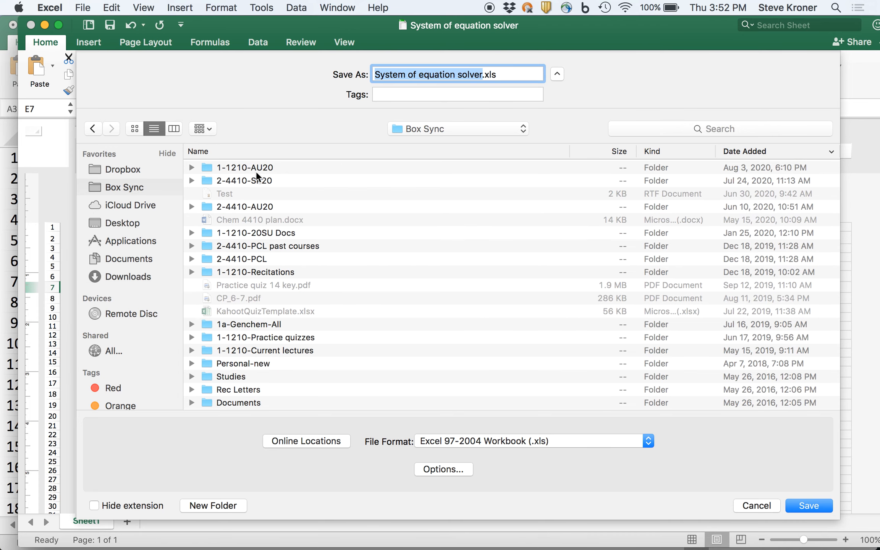
{"action": "left_click", "coordinate": [264, 167]}
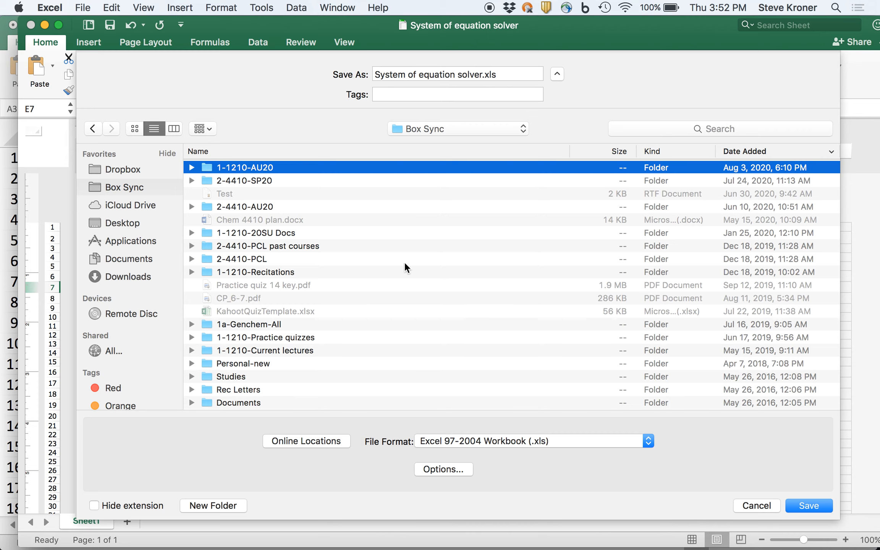
{"action": "left_click", "coordinate": [243, 213]}
{"action": "left_click", "coordinate": [250, 206]}
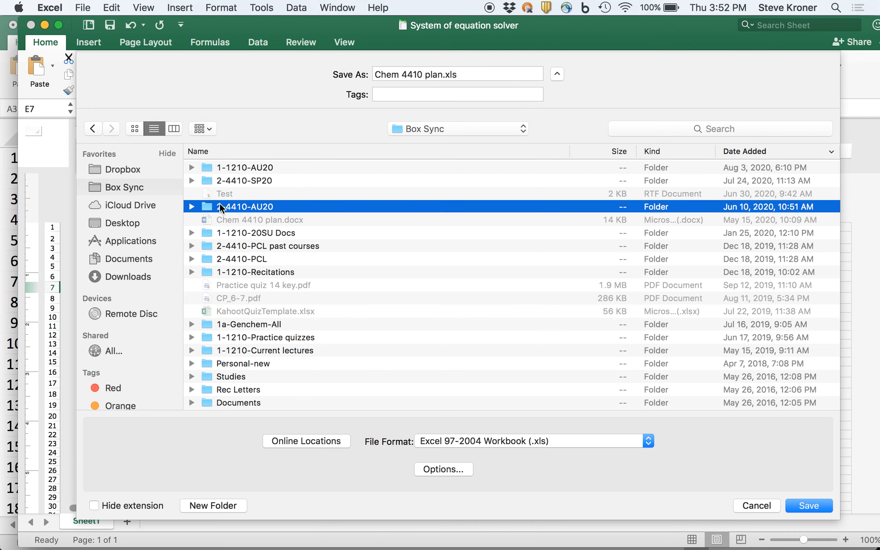
{"action": "double_click", "coordinate": [236, 208]}
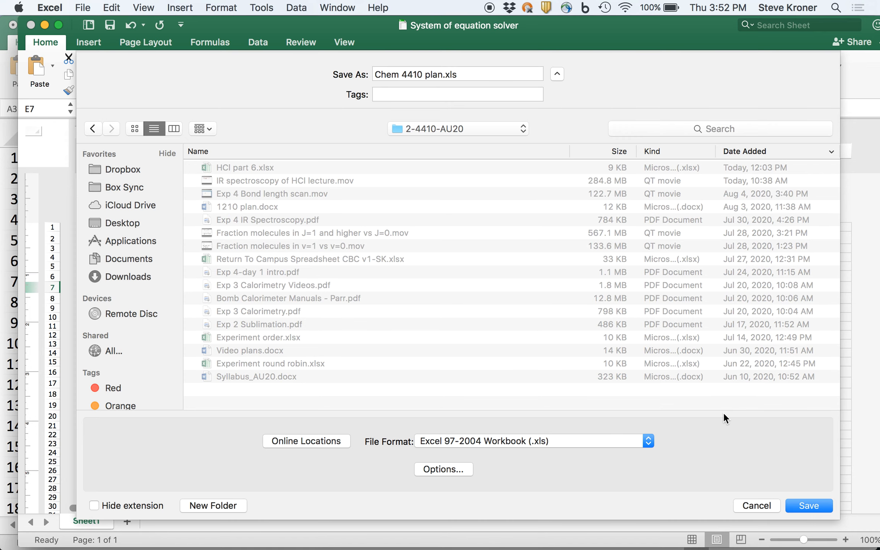
{"action": "left_click", "coordinate": [799, 504]}
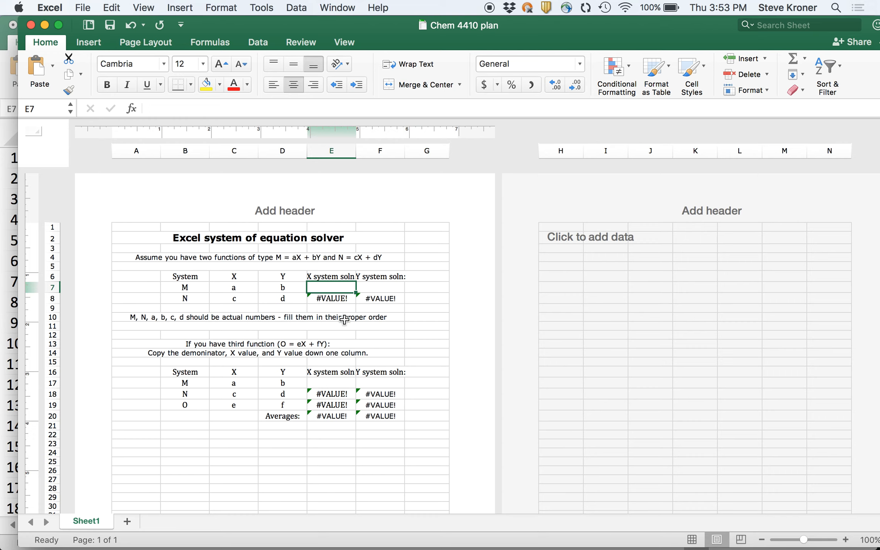
{"action": "left_click_drag", "start_coordinate": [330, 396], "coordinate": [377, 391]}
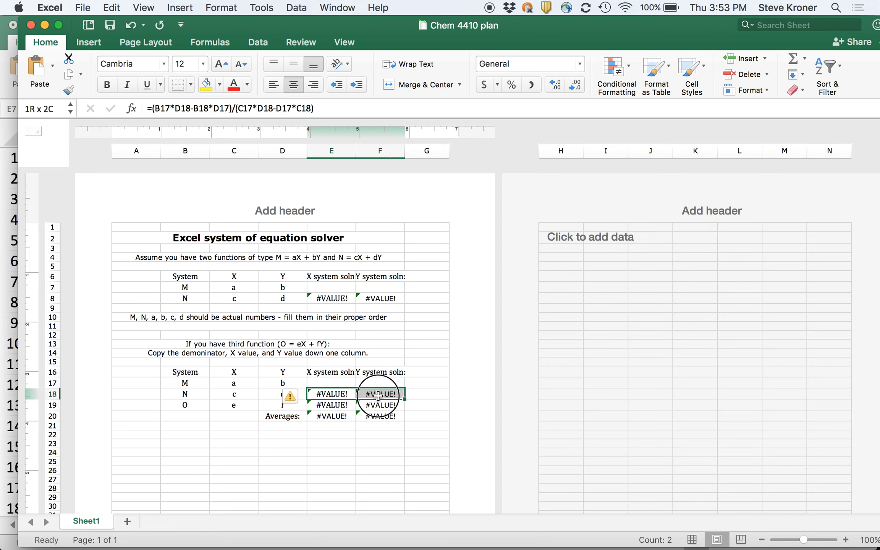
{"action": "left_click", "coordinate": [194, 372]}
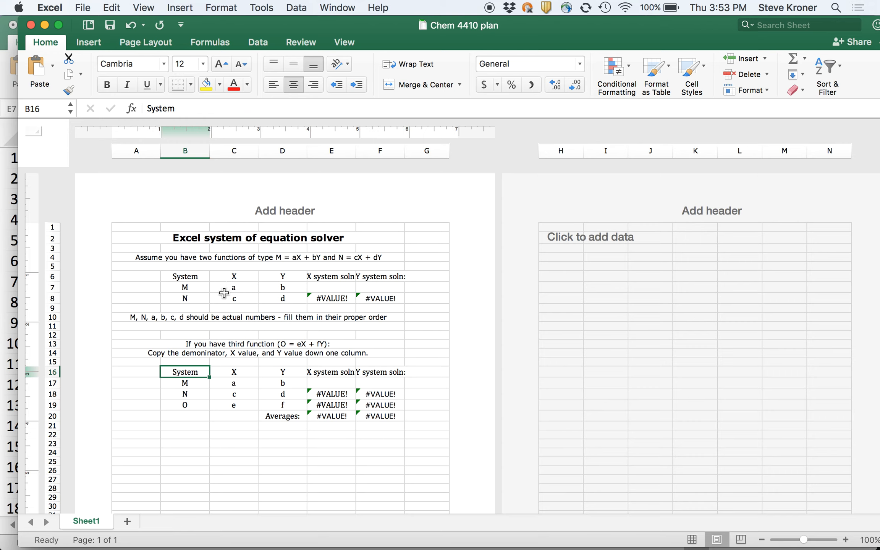
Examine the two-function solver's input cells and the X and Y solution formulas in E8 and F8
{"action": "left_click", "coordinate": [295, 317]}
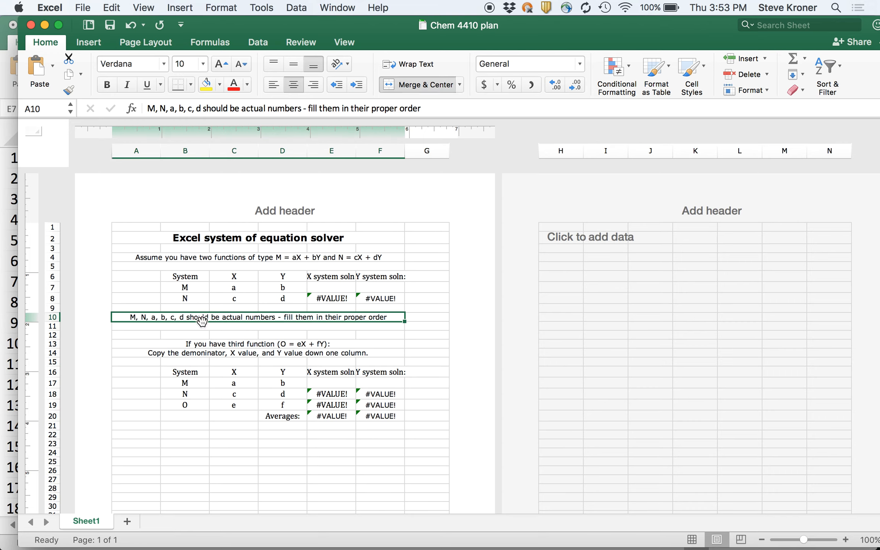
{"action": "left_click", "coordinate": [188, 287]}
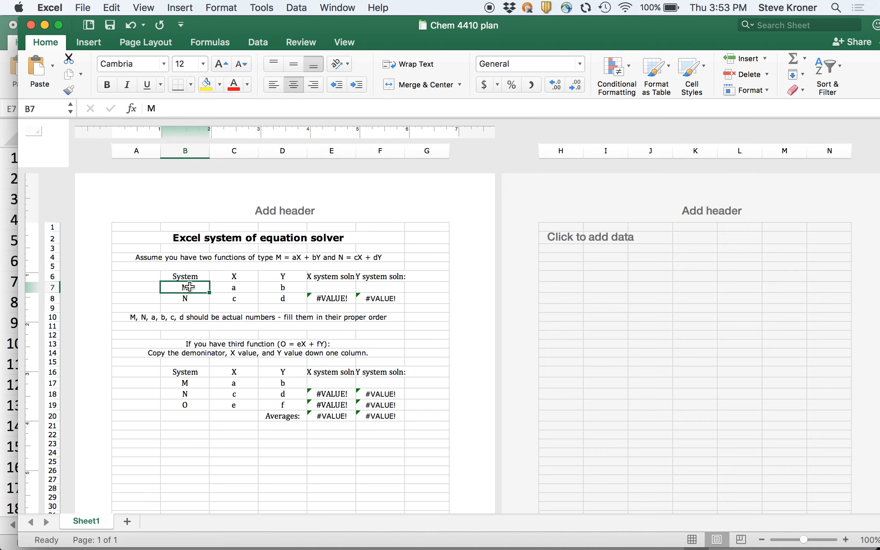
{"action": "double_click", "coordinate": [240, 289]}
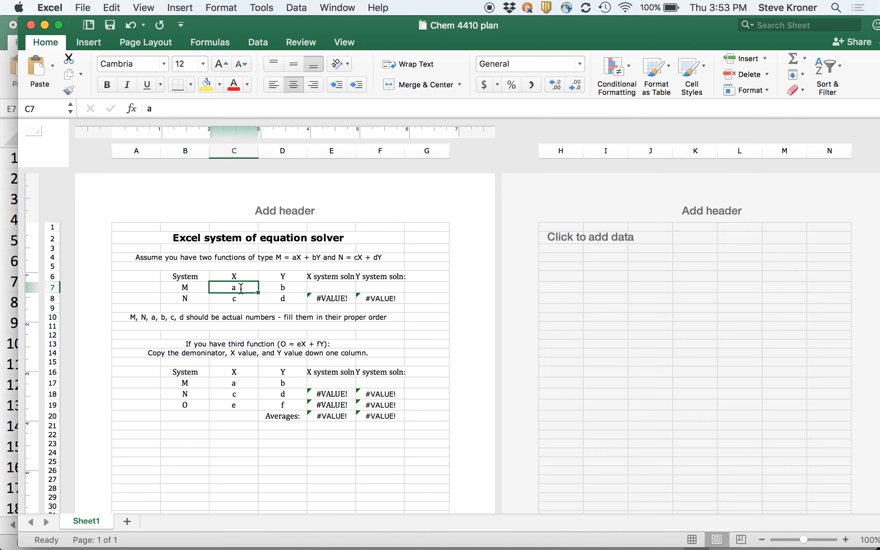
{"action": "double_click", "coordinate": [279, 298]}
{"action": "left_click", "coordinate": [188, 296]}
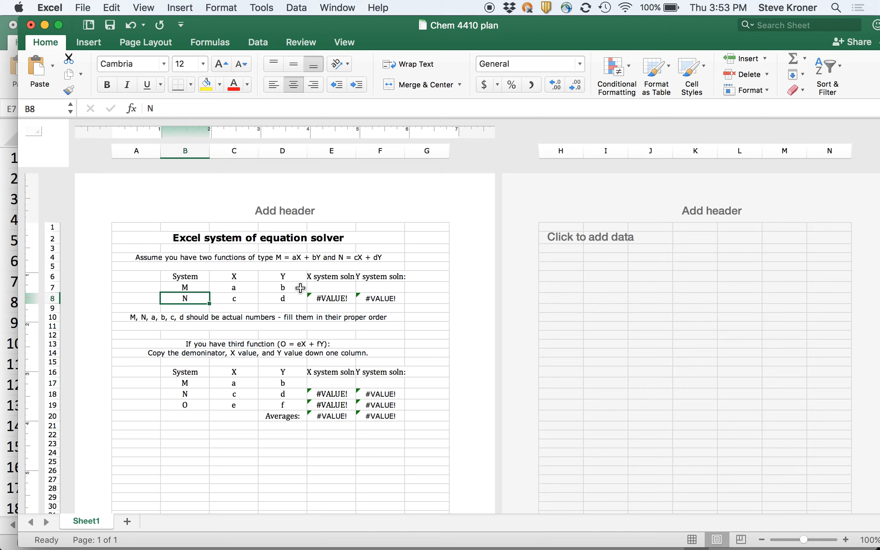
{"action": "double_click", "coordinate": [315, 300]}
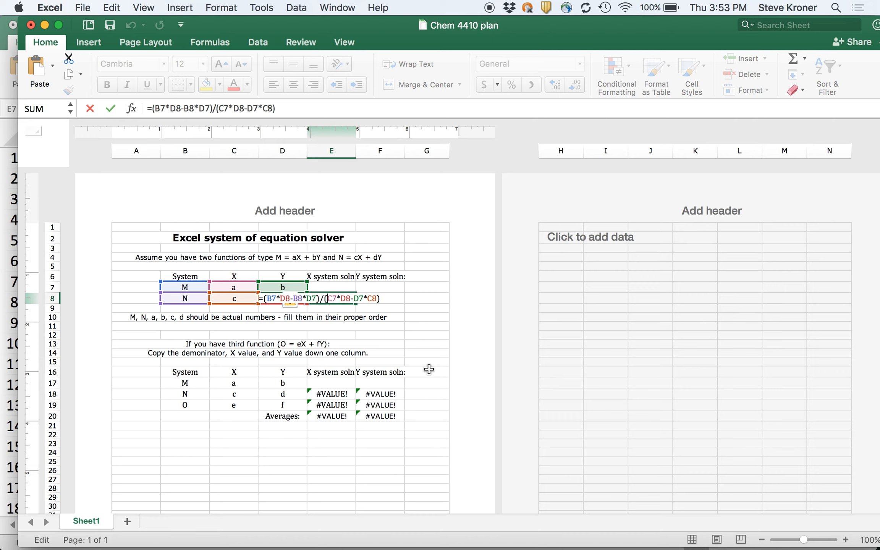
{"action": "key", "text": "Return"}
{"action": "left_click", "coordinate": [384, 298]}
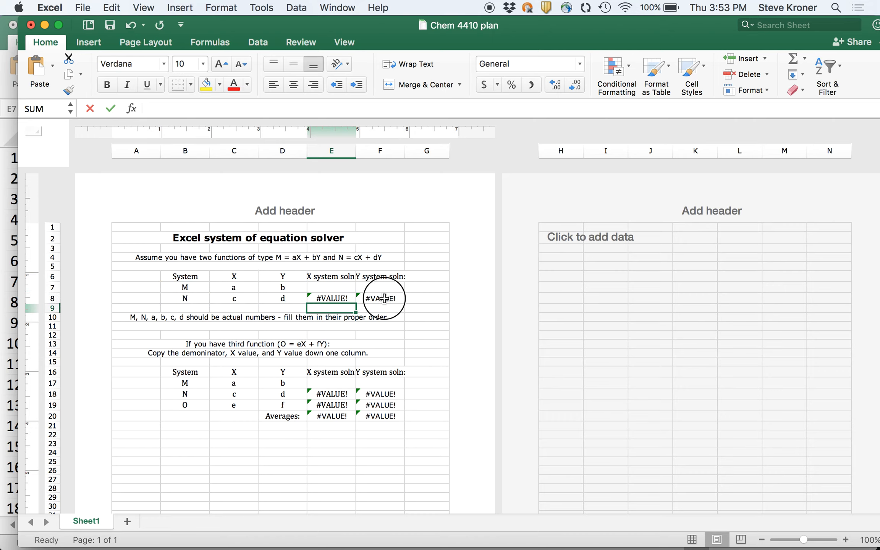
{"action": "double_click", "coordinate": [384, 299]}
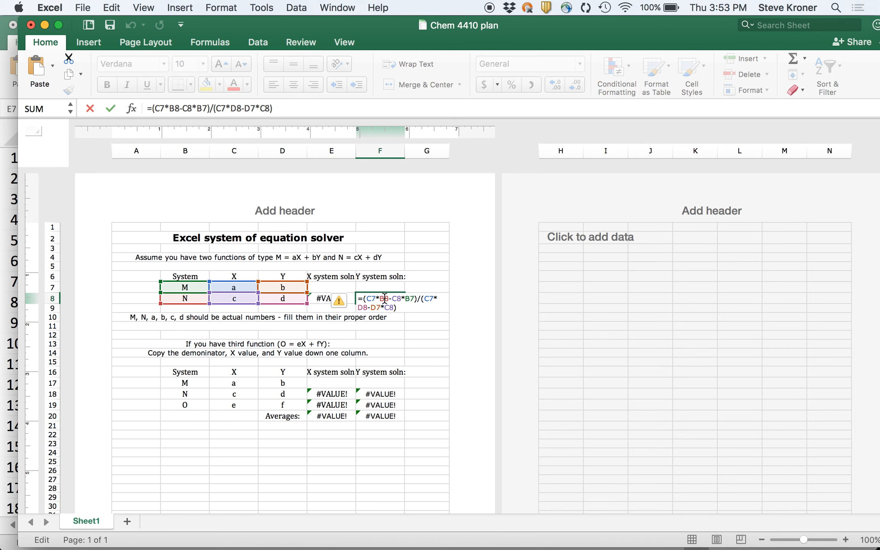
{"action": "key", "text": "Return"}
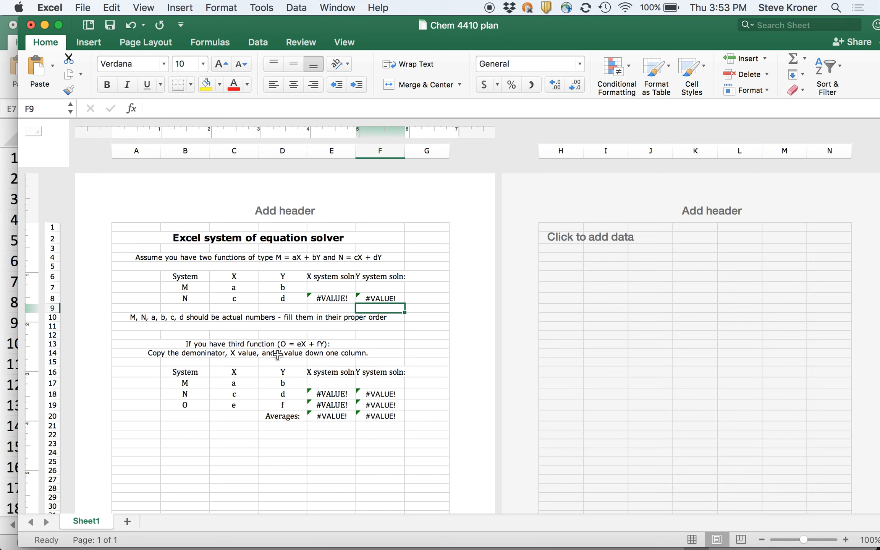
Copy the X and Y solution formulas in E18:F18 of the solver's three-function table into H4:I4 of the HCl part 6 workbook
{"action": "left_click_drag", "start_coordinate": [332, 394], "coordinate": [370, 395]}
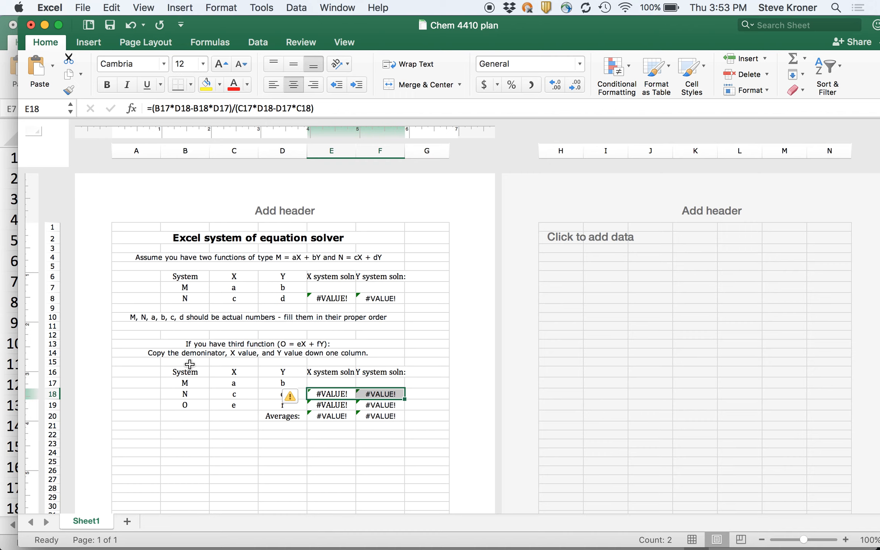
{"action": "left_click", "coordinate": [192, 387]}
{"action": "left_click", "coordinate": [191, 394]}
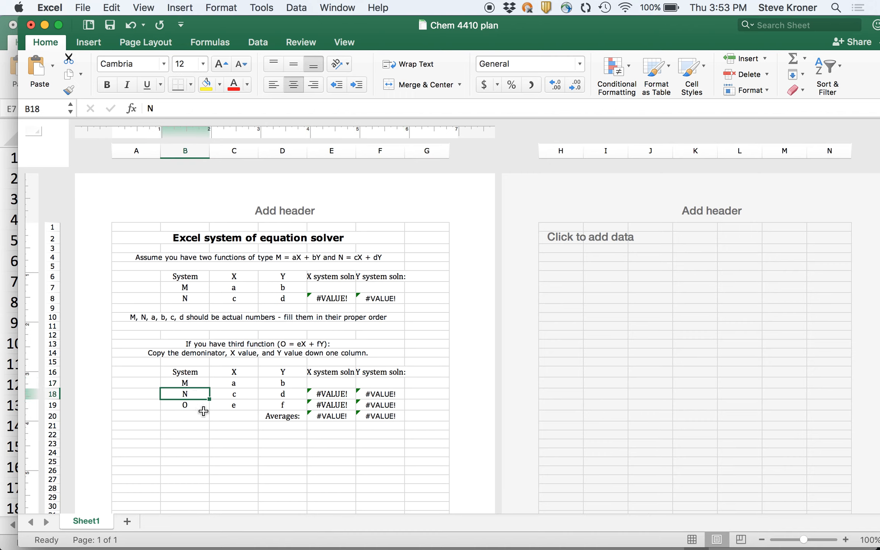
{"action": "left_click", "coordinate": [203, 409]}
{"action": "left_click_drag", "start_coordinate": [344, 390], "coordinate": [385, 397]}
{"action": "key", "text": "super+c"}
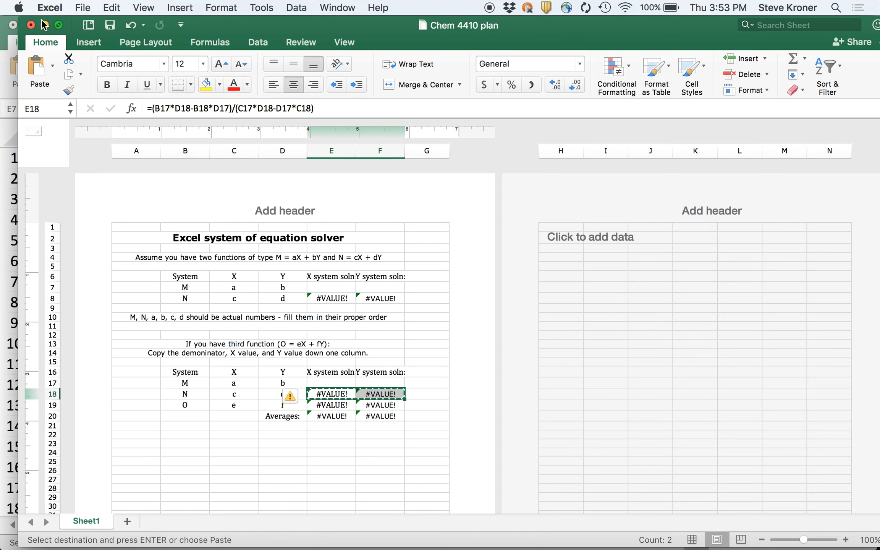
{"action": "left_click", "coordinate": [44, 25]}
{"action": "left_click", "coordinate": [578, 240]}
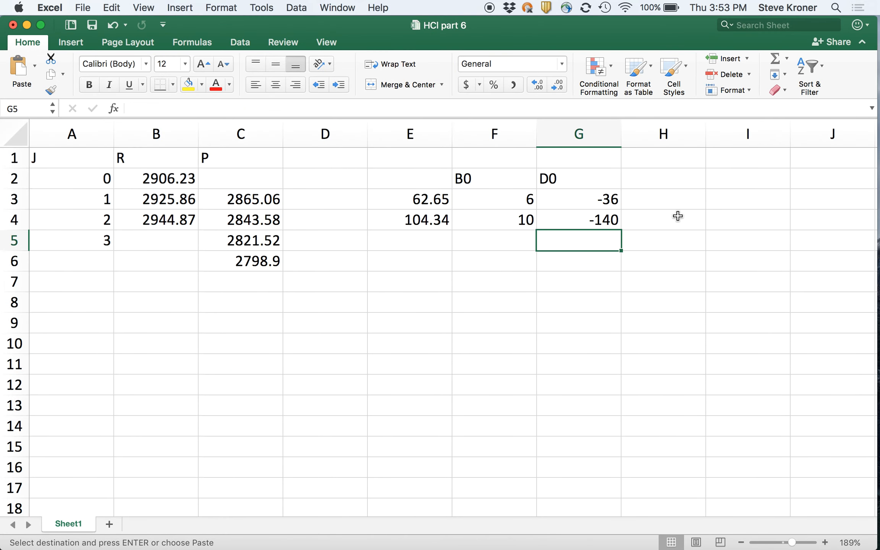
{"action": "left_click", "coordinate": [673, 216]}
{"action": "key", "text": "super+v"}
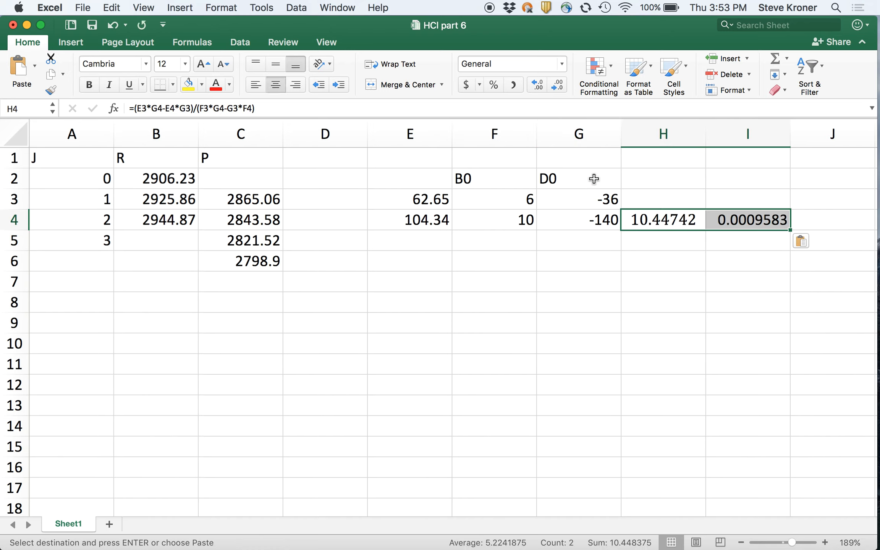
Check the pasted solution cells H4 and I4 and inspect which cells the H4 formula references
{"action": "left_click", "coordinate": [571, 221]}
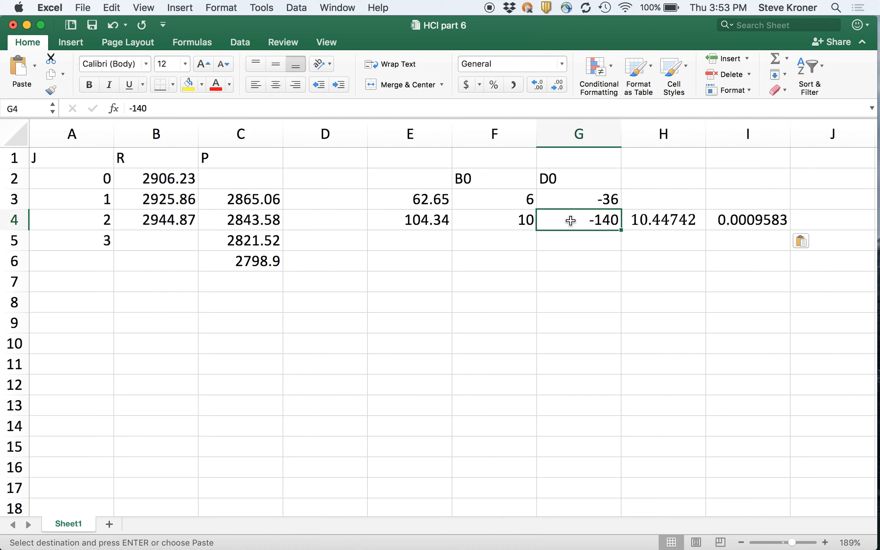
{"action": "left_click", "coordinate": [664, 220]}
{"action": "left_click", "coordinate": [734, 219], "text": "shift"}
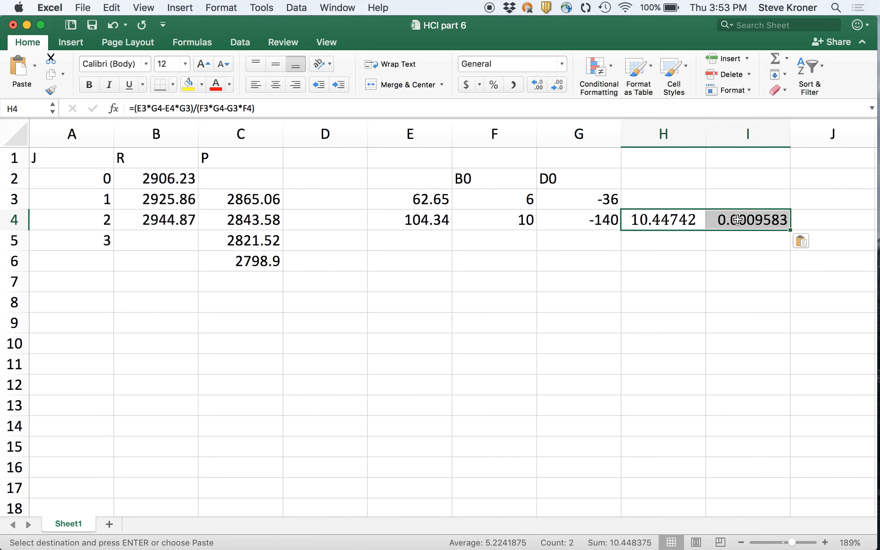
{"action": "left_click", "coordinate": [611, 238]}
{"action": "left_click", "coordinate": [687, 219]}
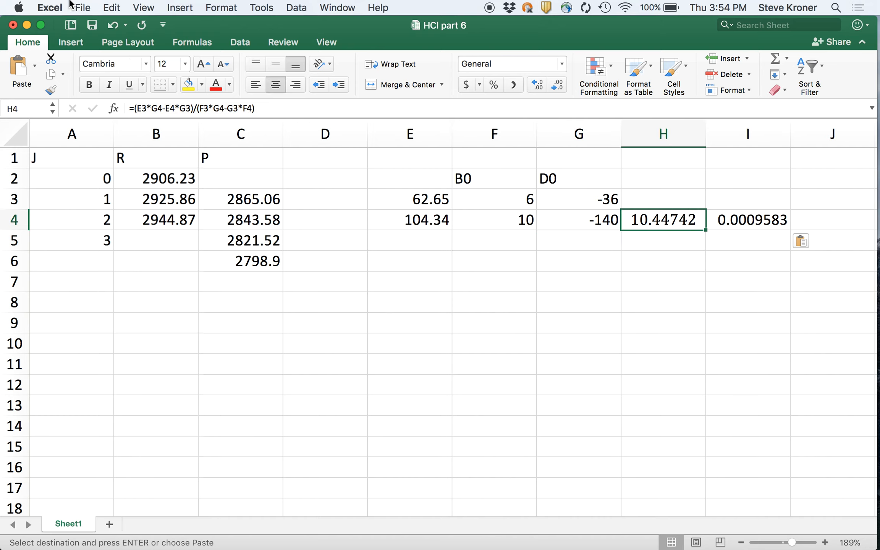
{"action": "double_click", "coordinate": [675, 220]}
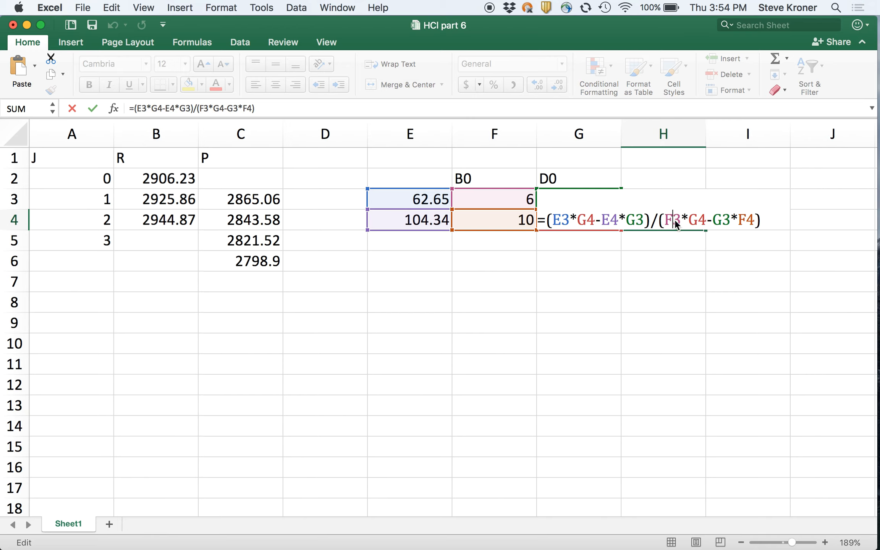
{"action": "key", "text": "Return"}
Label the two solution columns B0 in H2 and D0 in I2
{"action": "left_click", "coordinate": [669, 181]}
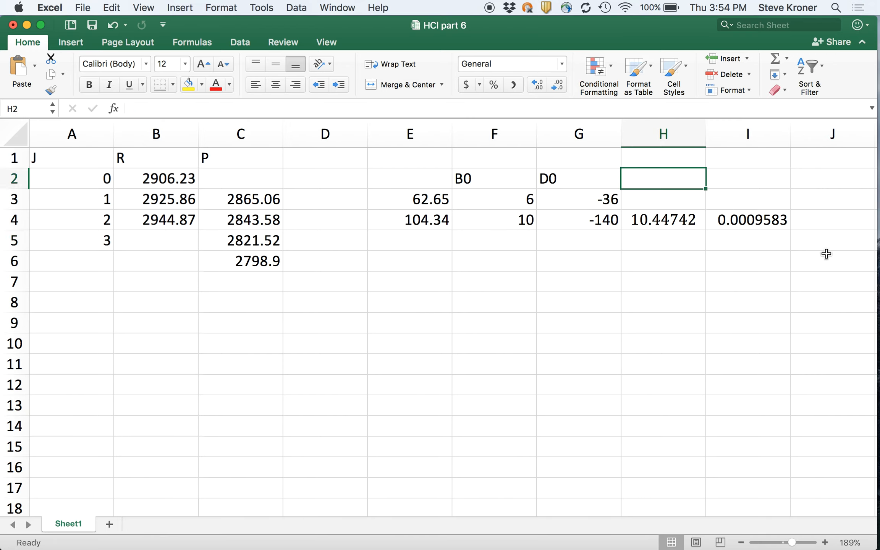
{"action": "type", "text": "B0"}
{"action": "key", "text": "Tab"}
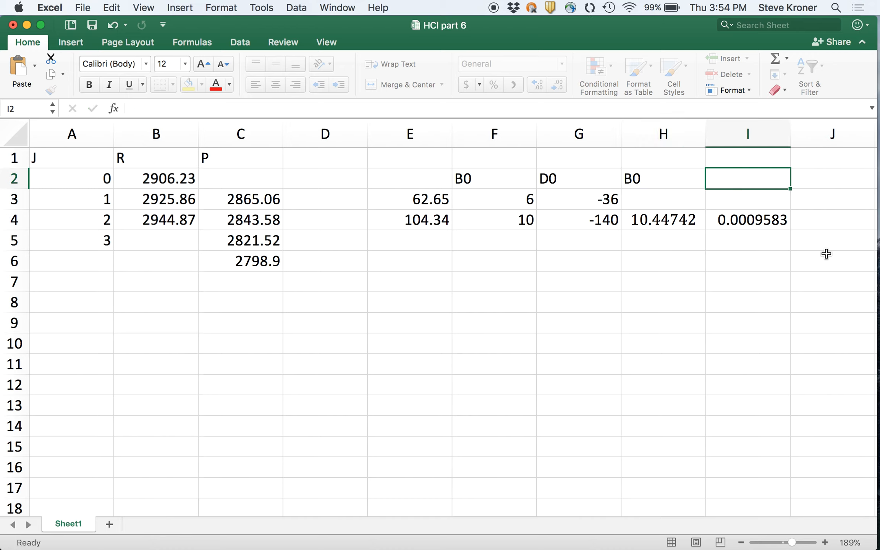
{"action": "type", "text": "B"}
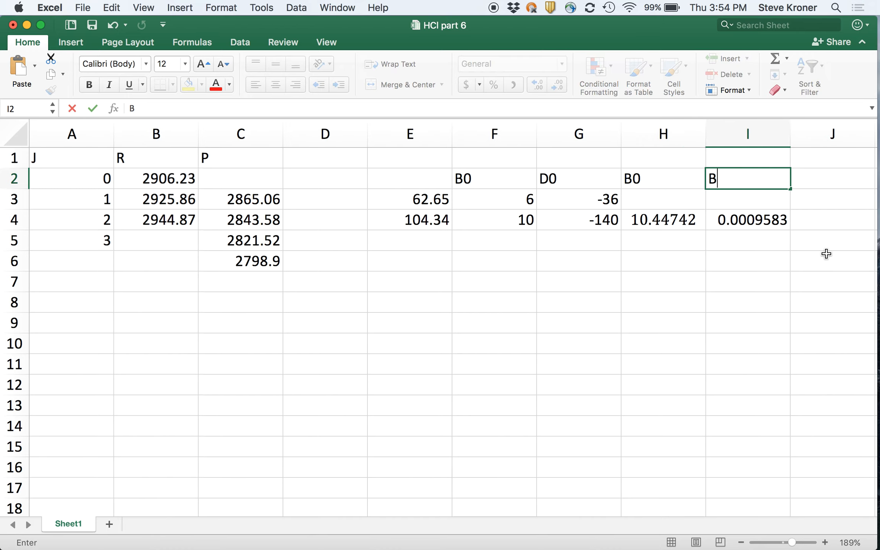
{"action": "type", "text": "0"}
{"action": "key", "text": "Return"}
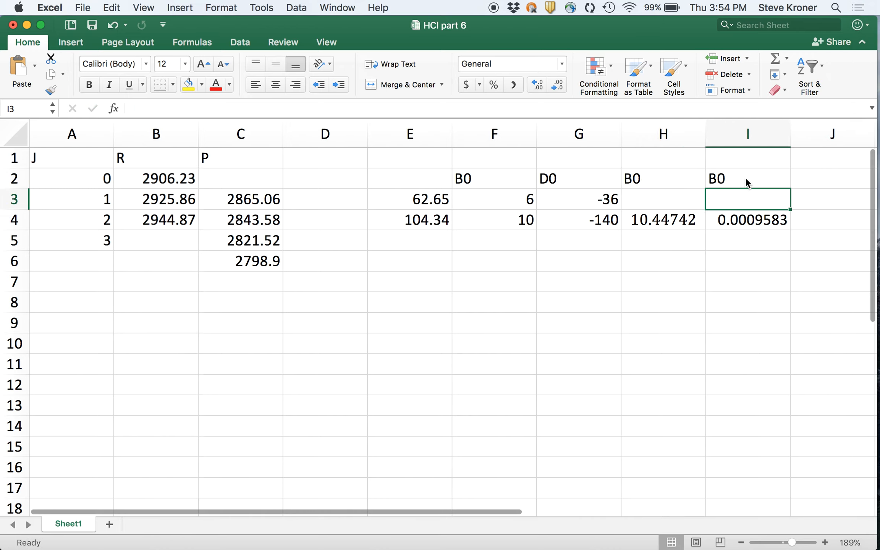
{"action": "left_click", "coordinate": [746, 186]}
{"action": "double_click", "coordinate": [746, 186]}
{"action": "type", "text": "D"}
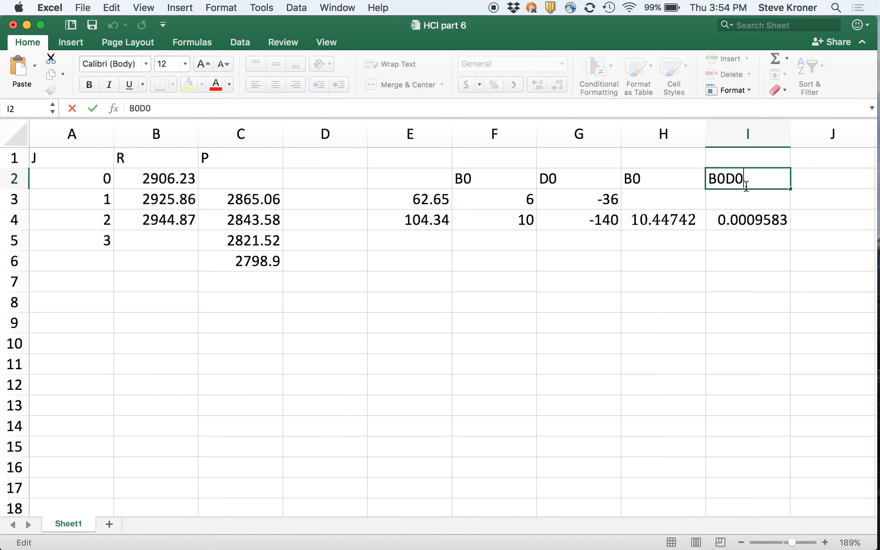
{"action": "type", "text": "0"}
{"action": "key", "text": "BackSpace"}
{"action": "key", "text": "BackSpace"}
{"action": "key", "text": "BackSpace"}
{"action": "key", "text": "BackSpace"}
{"action": "type", "text": "D0"}
{"action": "key", "text": "Return"}
Review the B0 and D0 solutions and trace both difference equations in rows 3 and 4 through their coefficients
{"action": "left_click", "coordinate": [670, 181]}
{"action": "left_click", "coordinate": [666, 220]}
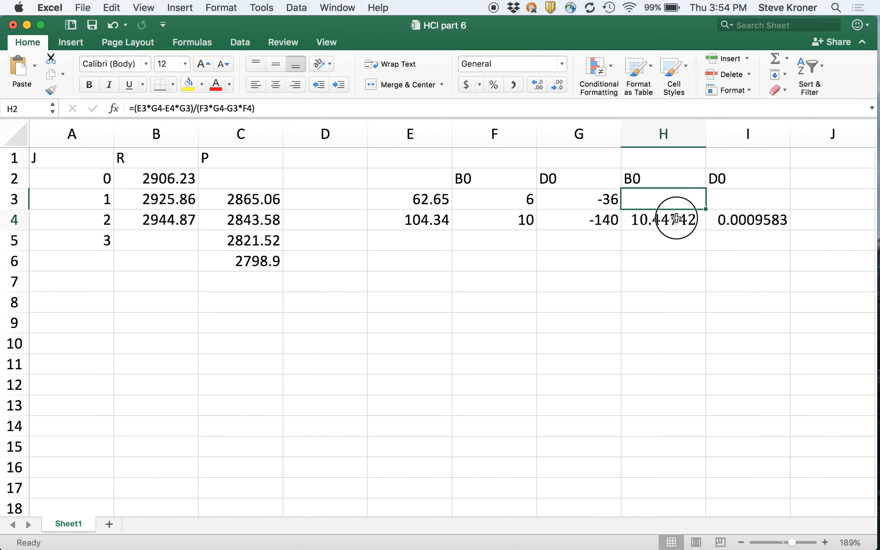
{"action": "left_click", "coordinate": [751, 220]}
{"action": "left_click", "coordinate": [522, 198]}
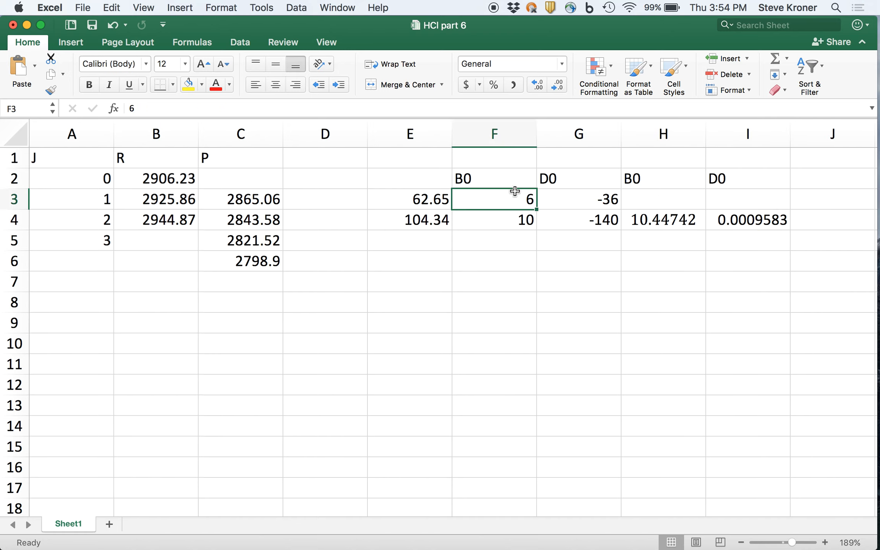
{"action": "left_click", "coordinate": [533, 184]}
{"action": "left_click", "coordinate": [570, 181]}
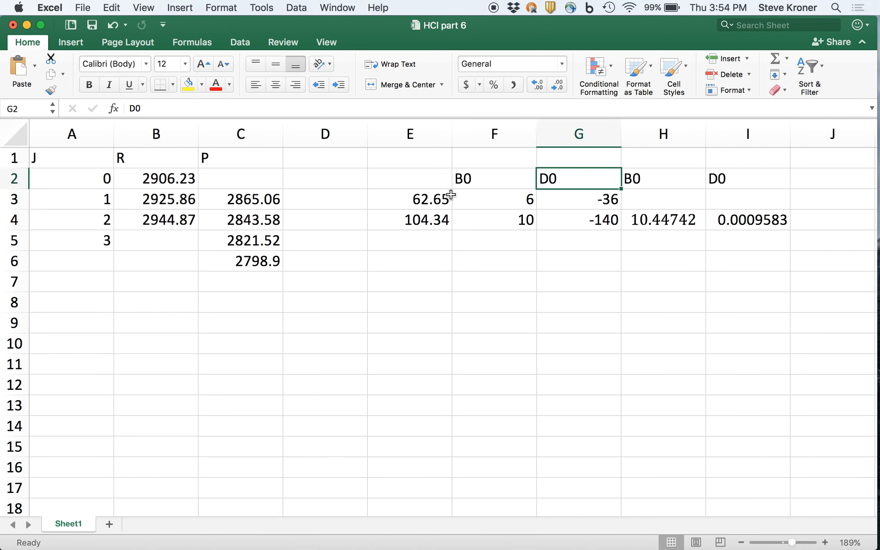
{"action": "left_click", "coordinate": [437, 199]}
{"action": "left_click", "coordinate": [533, 196]}
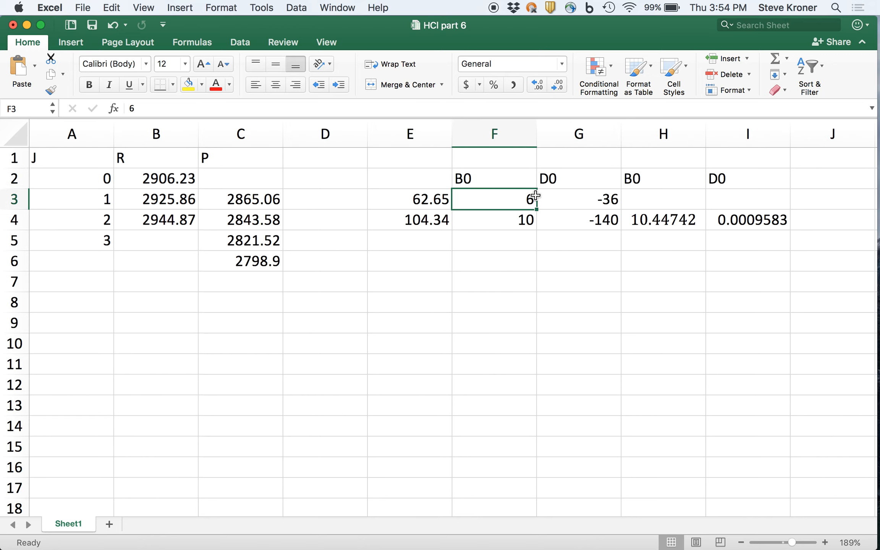
{"action": "left_click", "coordinate": [531, 180]}
{"action": "left_click", "coordinate": [575, 198]}
{"action": "left_click", "coordinate": [565, 177]}
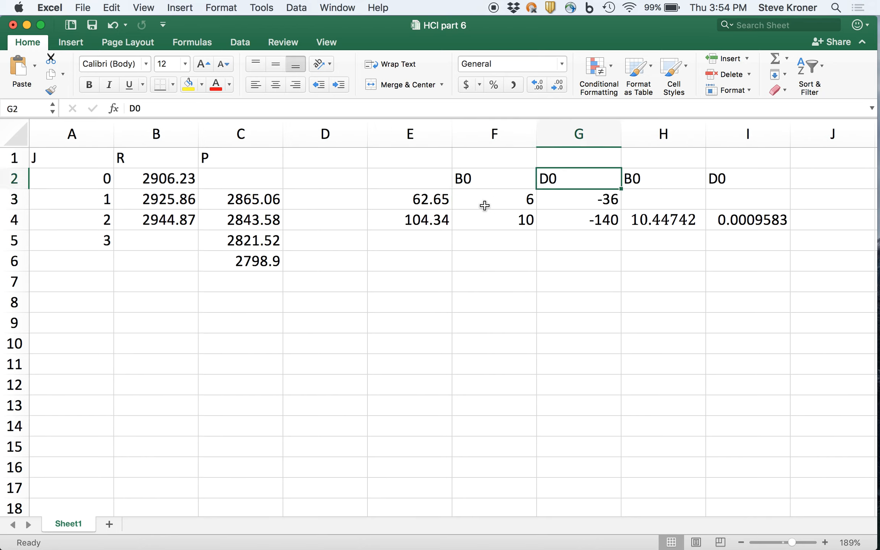
{"action": "left_click", "coordinate": [436, 223]}
{"action": "left_click", "coordinate": [528, 221]}
{"action": "left_click", "coordinate": [493, 179]}
{"action": "left_click", "coordinate": [579, 219]}
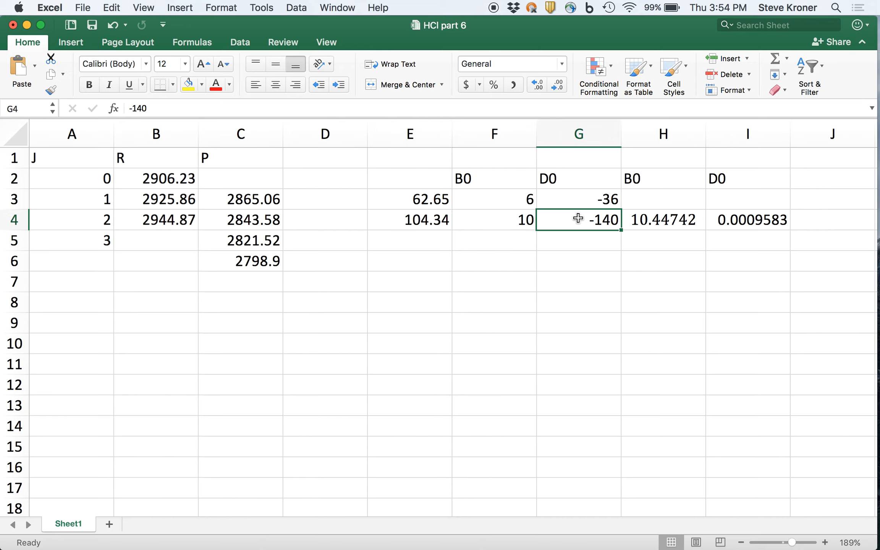
Fill the line-difference formula from E4 down into E5 for a third equation
{"action": "left_click", "coordinate": [427, 219]}
{"action": "left_click_drag", "start_coordinate": [452, 230], "coordinate": [455, 247]}
{"action": "left_click", "coordinate": [418, 241]}
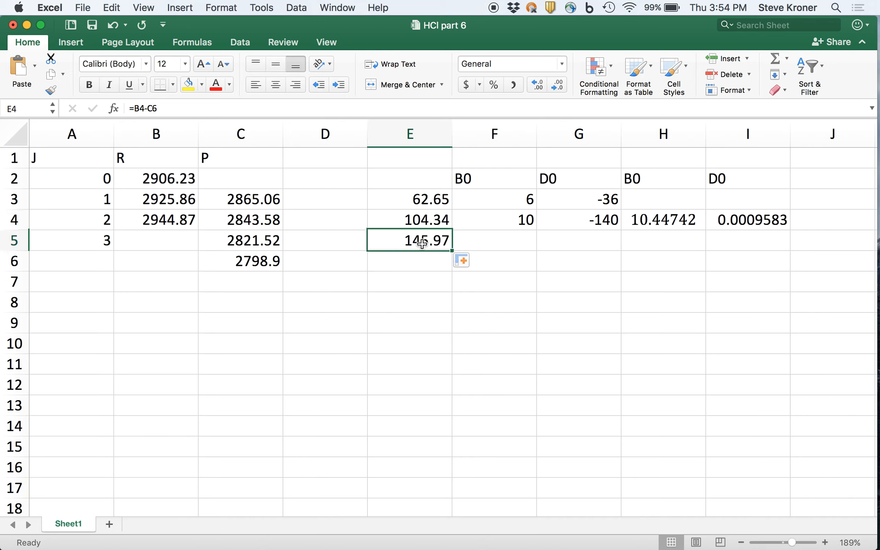
Fill the B0 coefficient 10 from F4 down into F5
{"action": "left_click", "coordinate": [516, 214]}
{"action": "left_click", "coordinate": [552, 221]}
{"action": "left_click", "coordinate": [527, 222]}
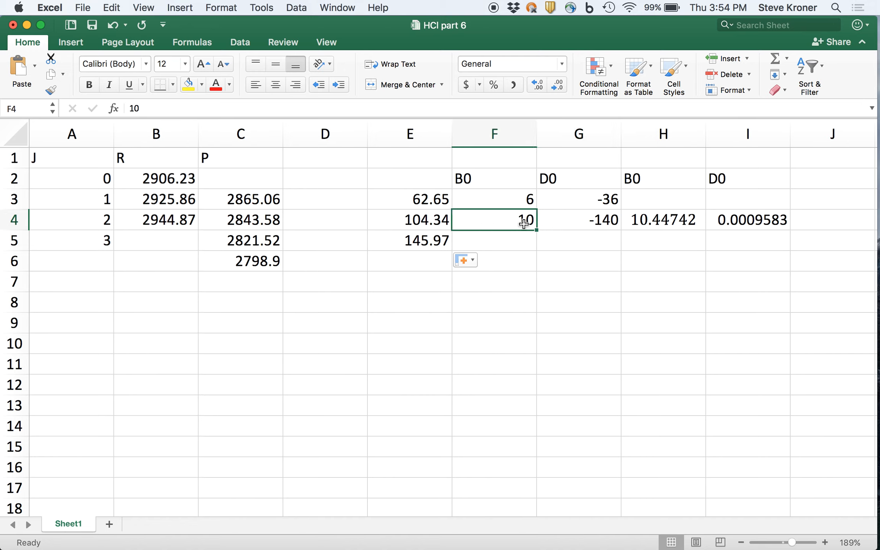
{"action": "left_click_drag", "start_coordinate": [539, 230], "coordinate": [543, 244]}
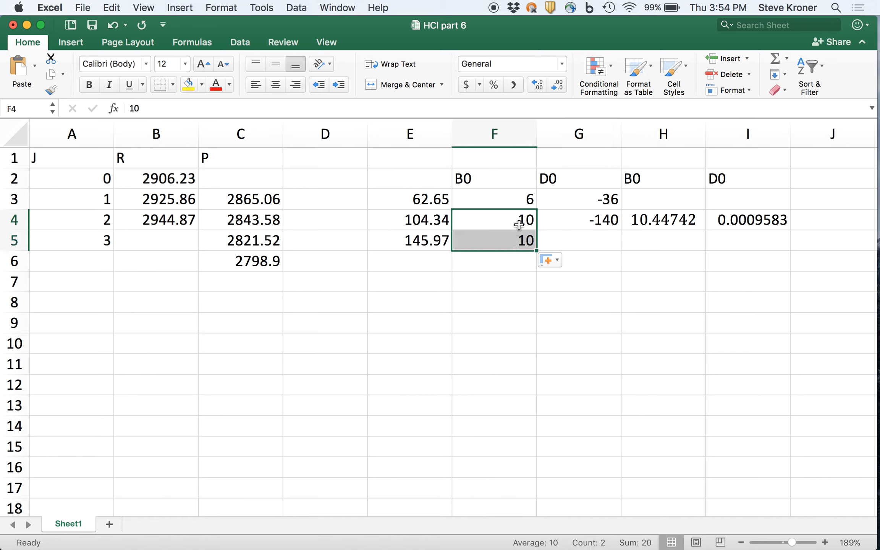
{"action": "left_click", "coordinate": [520, 216]}
{"action": "left_click", "coordinate": [522, 240]}
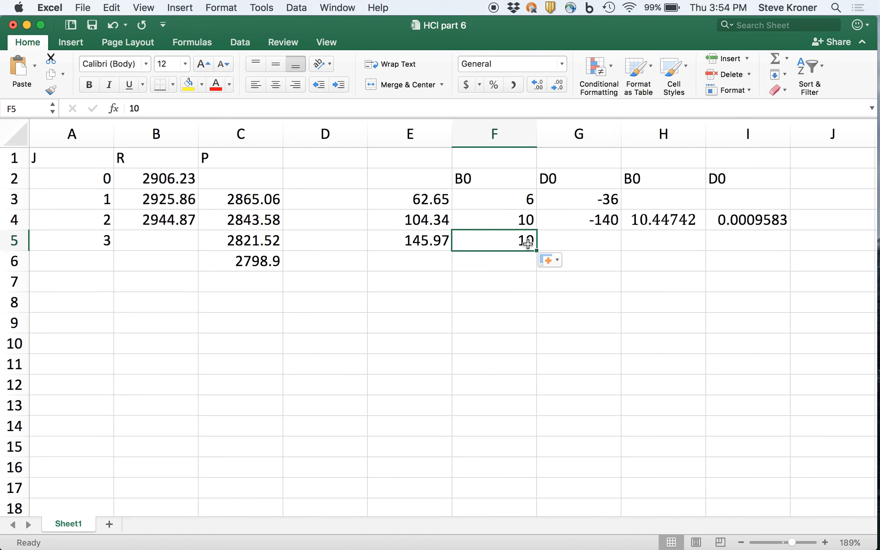
{"action": "double_click", "coordinate": [522, 240]}
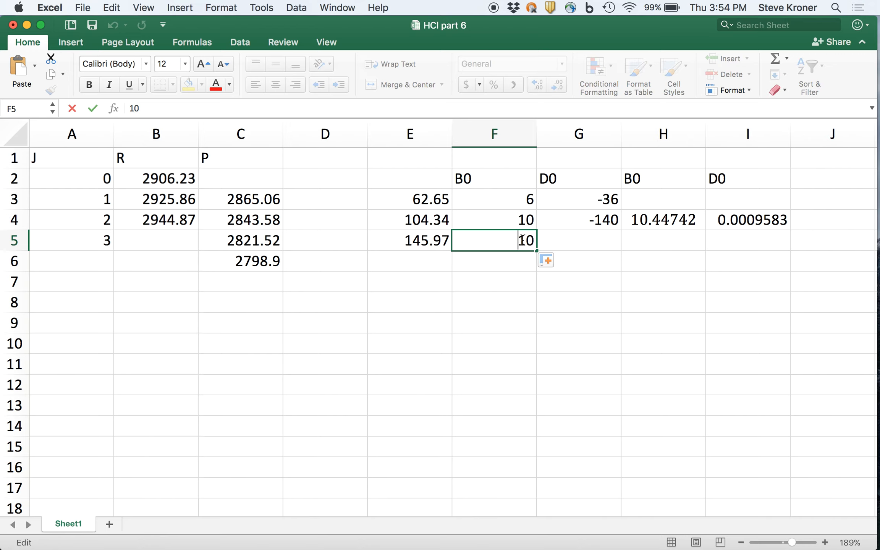
{"action": "double_click", "coordinate": [527, 197]}
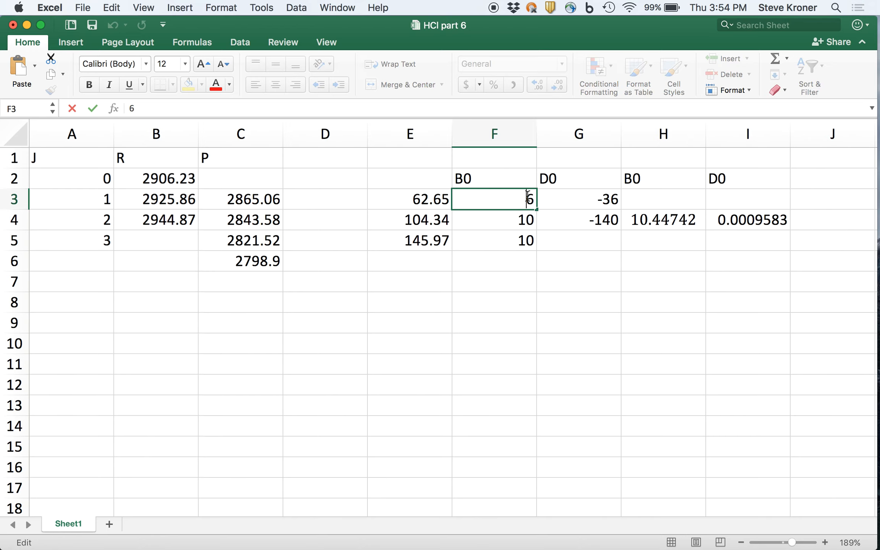
{"action": "left_click_drag", "start_coordinate": [527, 198], "coordinate": [564, 196]}
{"action": "left_click", "coordinate": [508, 195]}
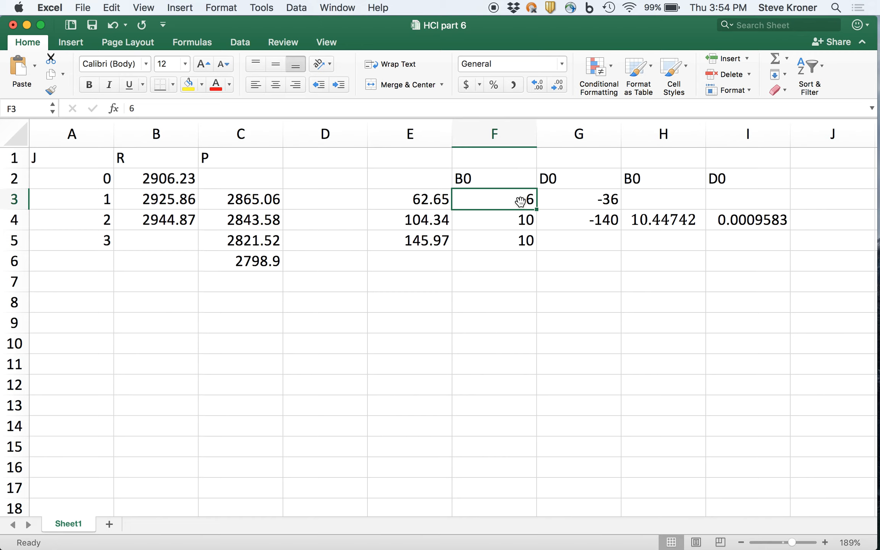
{"action": "left_click_drag", "start_coordinate": [520, 201], "coordinate": [556, 201]}
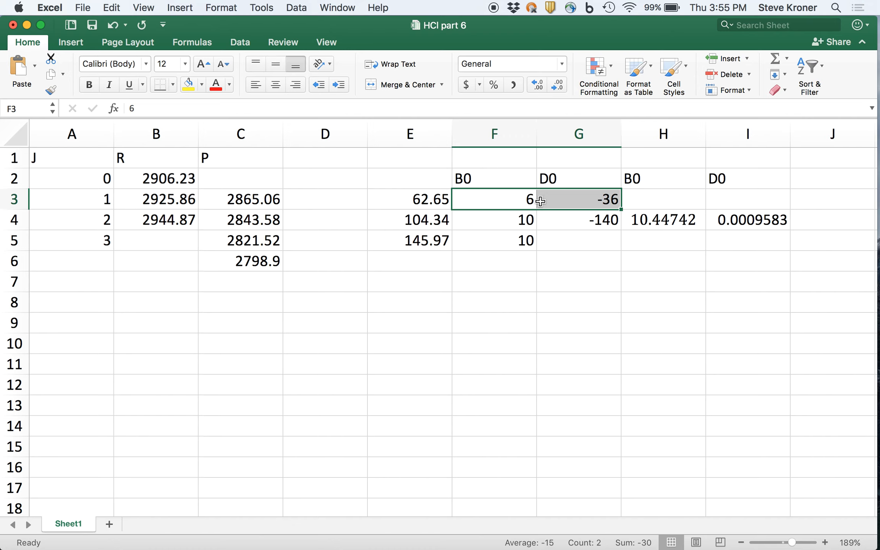
Replace the B0 coefficient in F3 with the formula =A4*(A4+1)-A2*(A2+1)
{"action": "left_click", "coordinate": [509, 195]}
{"action": "type", "text": "="}
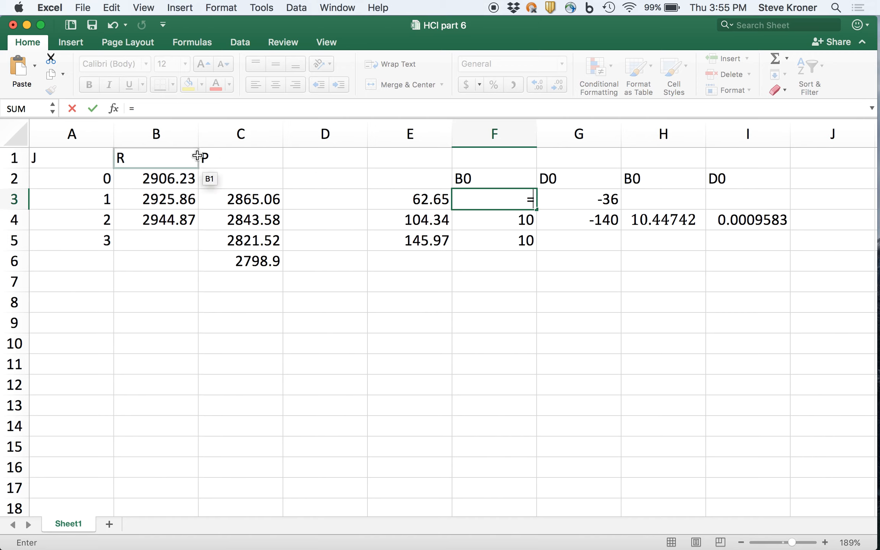
{"action": "left_click", "coordinate": [100, 222]}
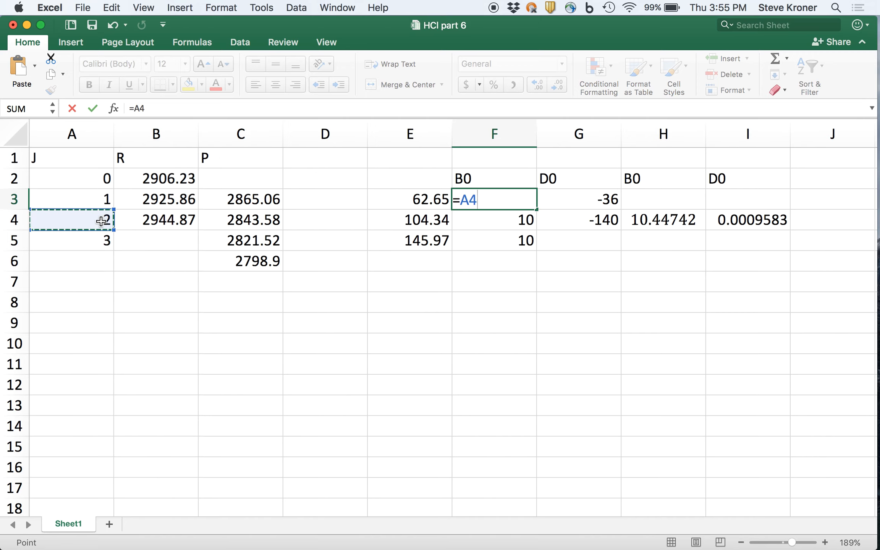
{"action": "type", "text": "*"}
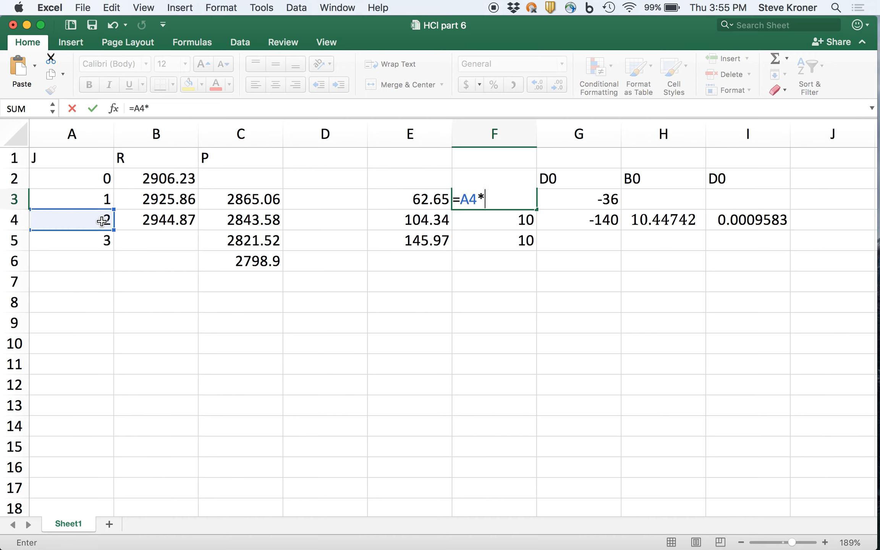
{"action": "left_click", "coordinate": [101, 221]}
{"action": "type", "text": "+1)-"}
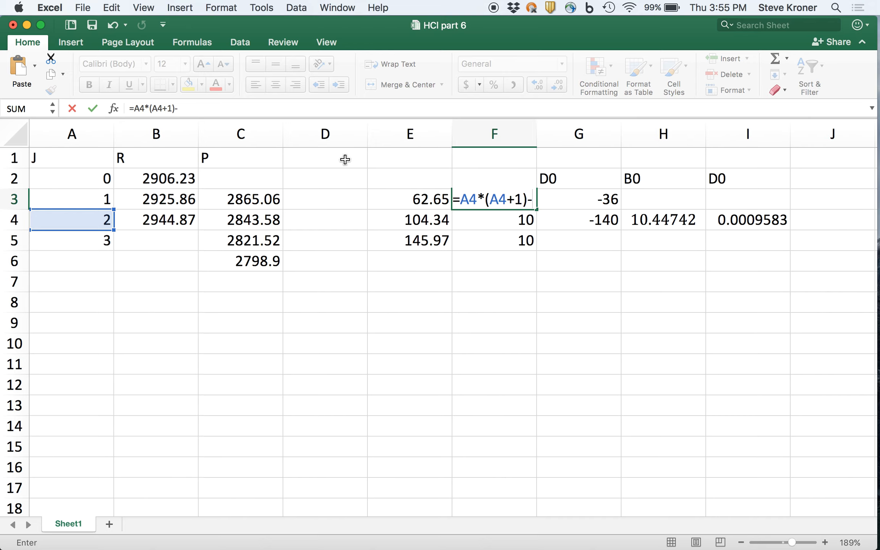
{"action": "left_click", "coordinate": [88, 177]}
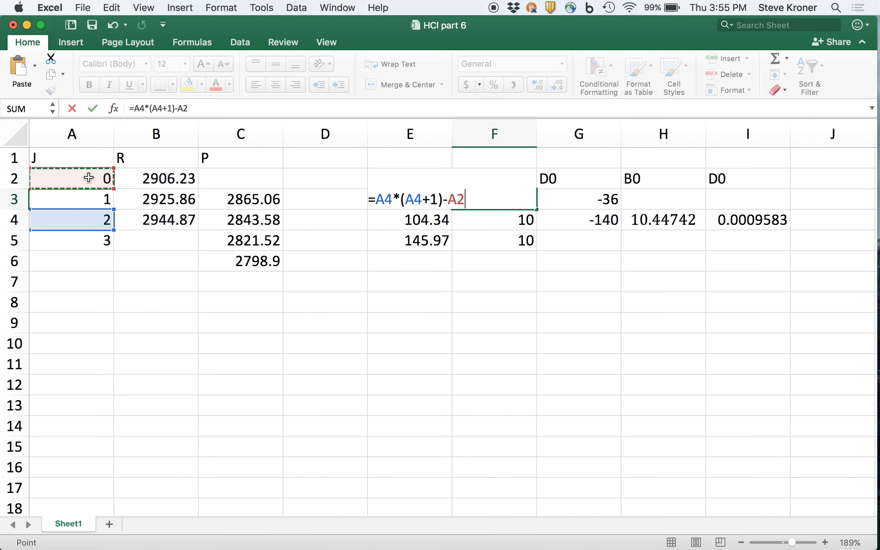
{"action": "type", "text": "*("}
{"action": "left_click", "coordinate": [89, 177]}
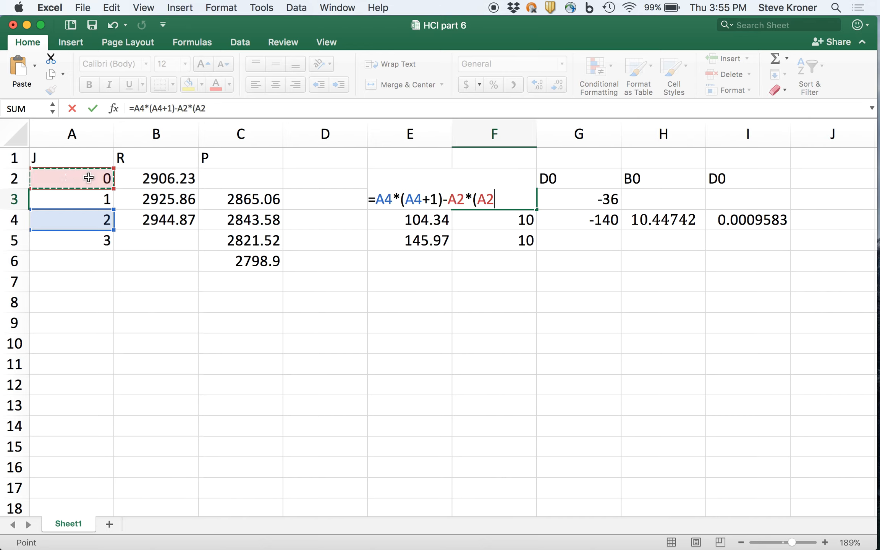
{"action": "type", "text": "+1"}
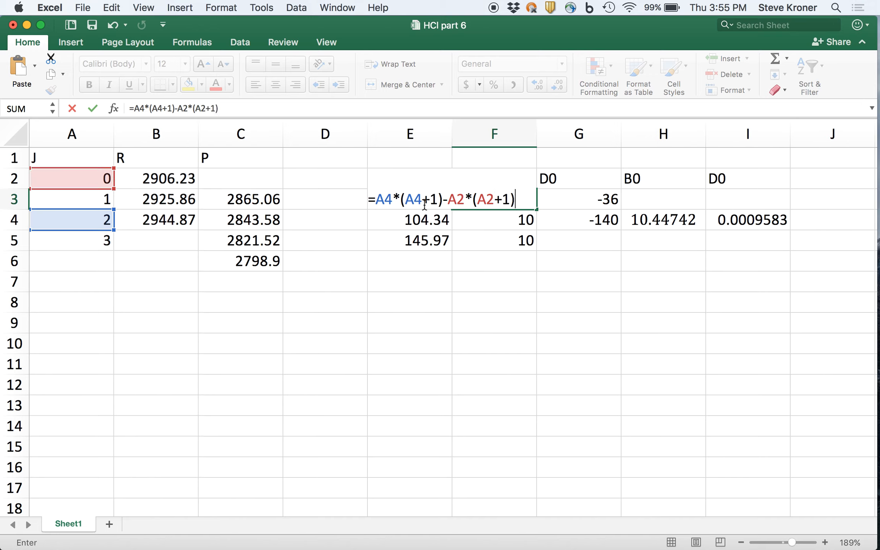
{"action": "left_click_drag", "start_coordinate": [454, 192], "coordinate": [518, 200]}
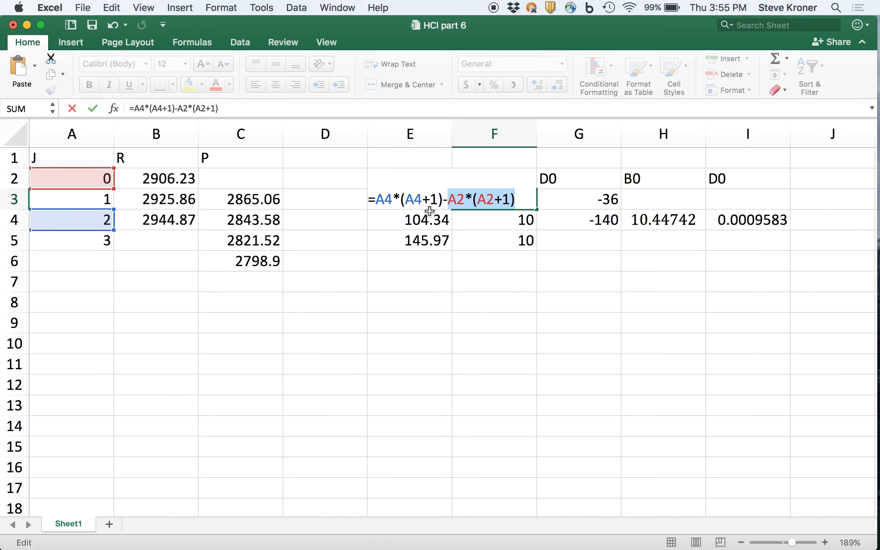
{"action": "key", "text": "Return"}
Fill the B0 coefficient formula from F3 down through F5
{"action": "left_click", "coordinate": [517, 202]}
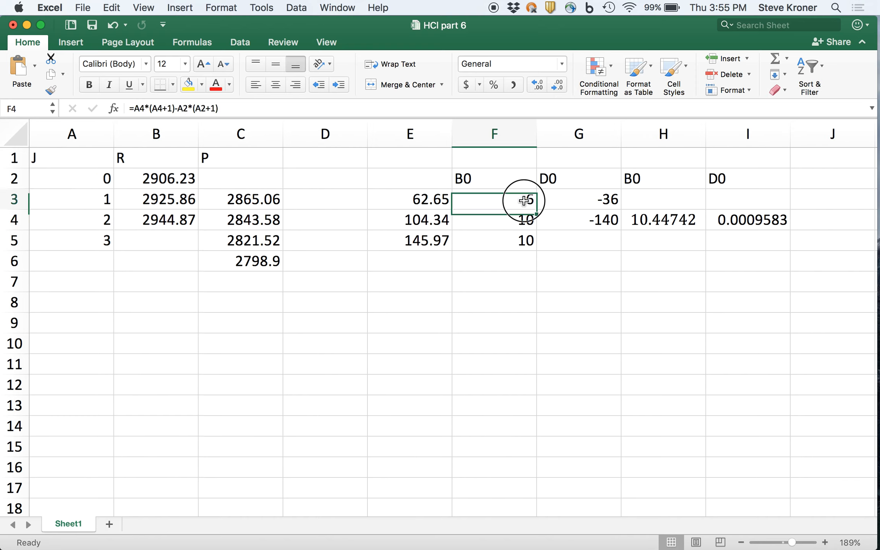
{"action": "left_click_drag", "start_coordinate": [536, 209], "coordinate": [539, 243]}
{"action": "left_click", "coordinate": [537, 221]}
{"action": "left_click", "coordinate": [508, 274]}
Check the J cell references used by the B0 coefficient formulas in F3 and F4
{"action": "left_click", "coordinate": [523, 220]}
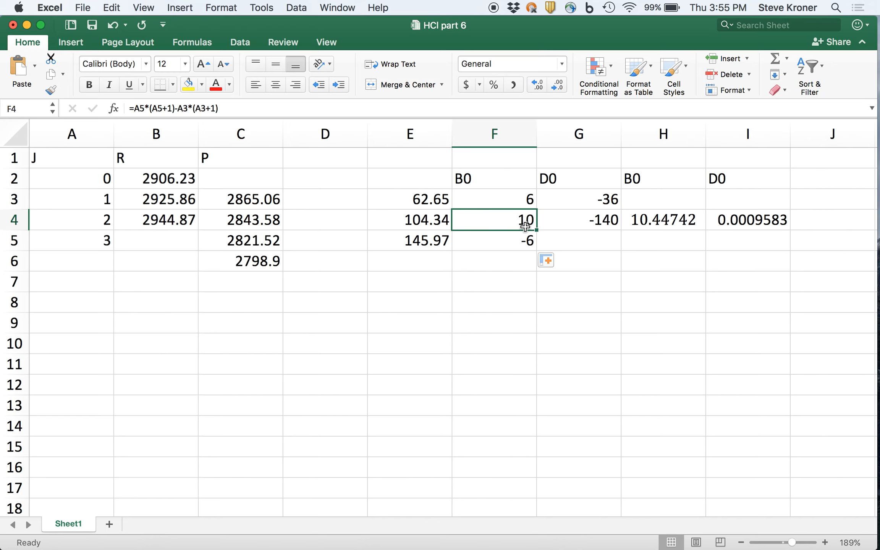
{"action": "double_click", "coordinate": [526, 200]}
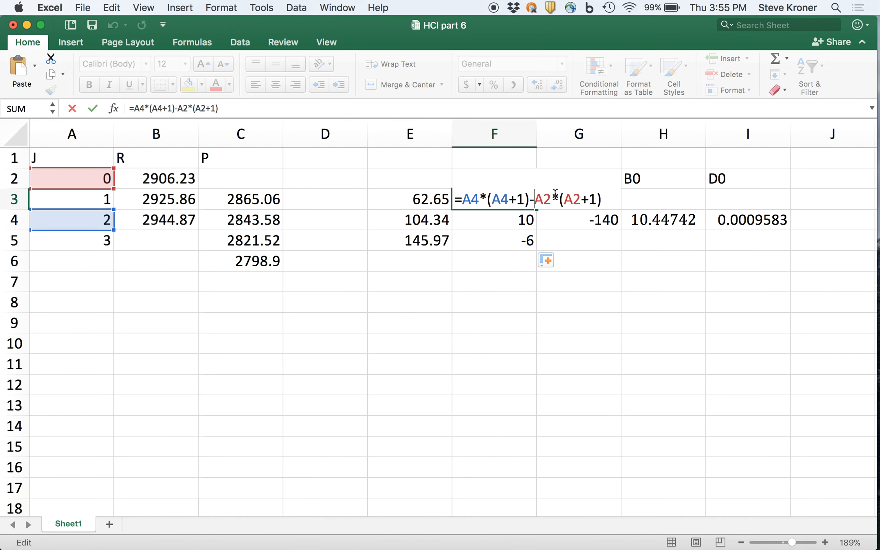
{"action": "left_click", "coordinate": [579, 202]}
{"action": "key", "text": "Return"}
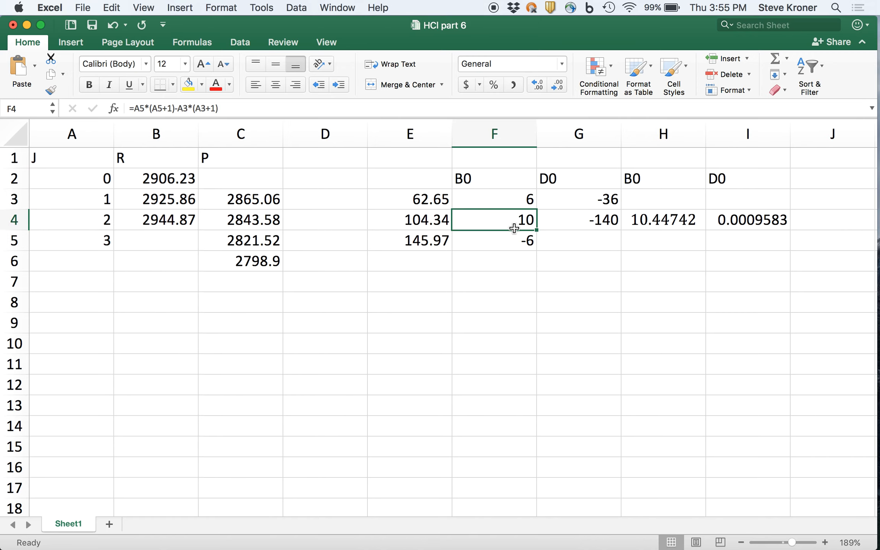
{"action": "double_click", "coordinate": [523, 220]}
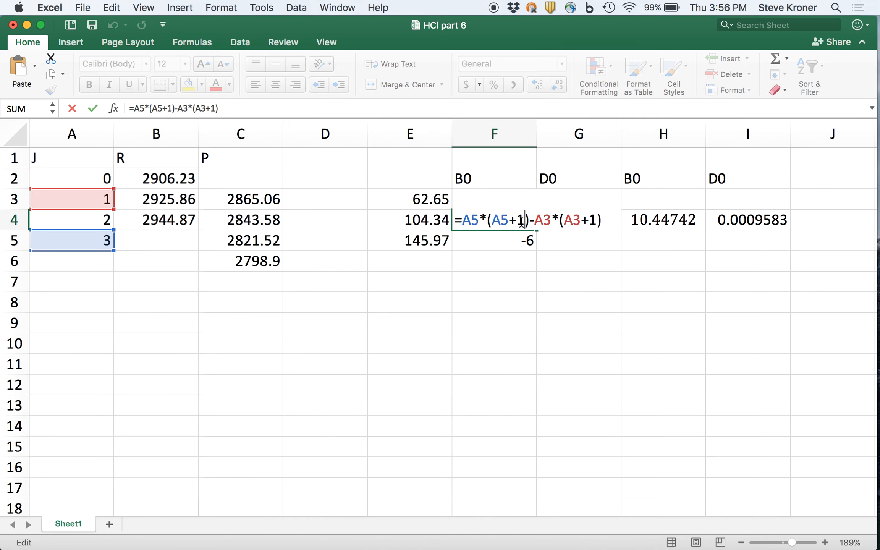
{"action": "key", "text": "Return"}
Enter the J value 4 in A6 and check the B0 coefficient formula in F5 that references it
{"action": "left_click", "coordinate": [85, 236]}
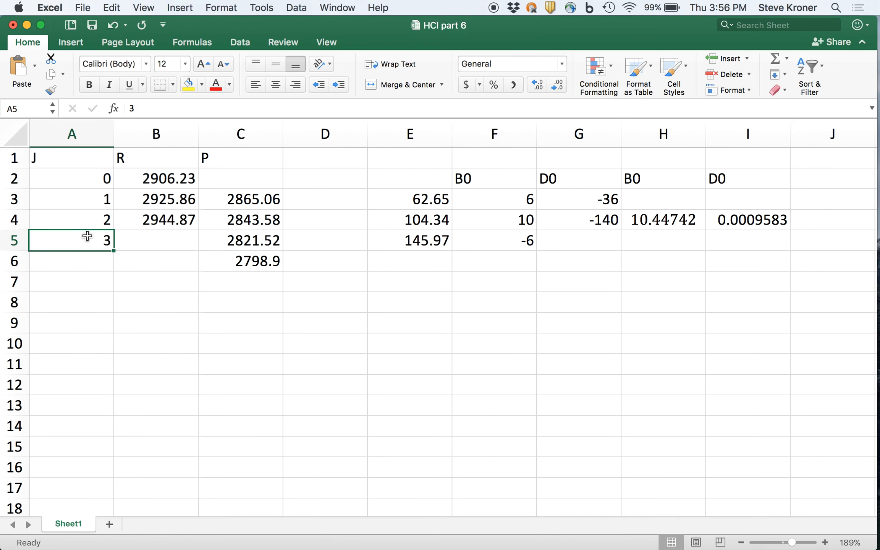
{"action": "left_click", "coordinate": [111, 264]}
{"action": "type", "text": "4"}
{"action": "key", "text": "Return"}
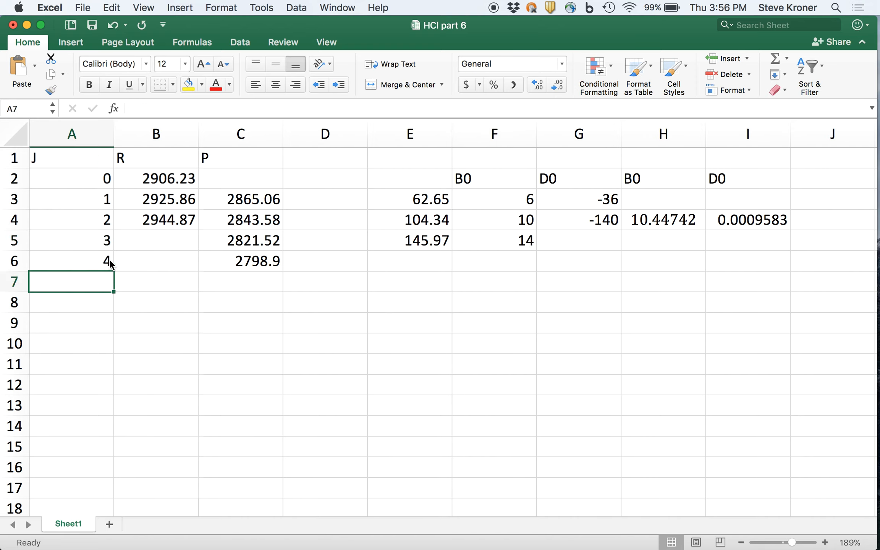
{"action": "left_click", "coordinate": [526, 242]}
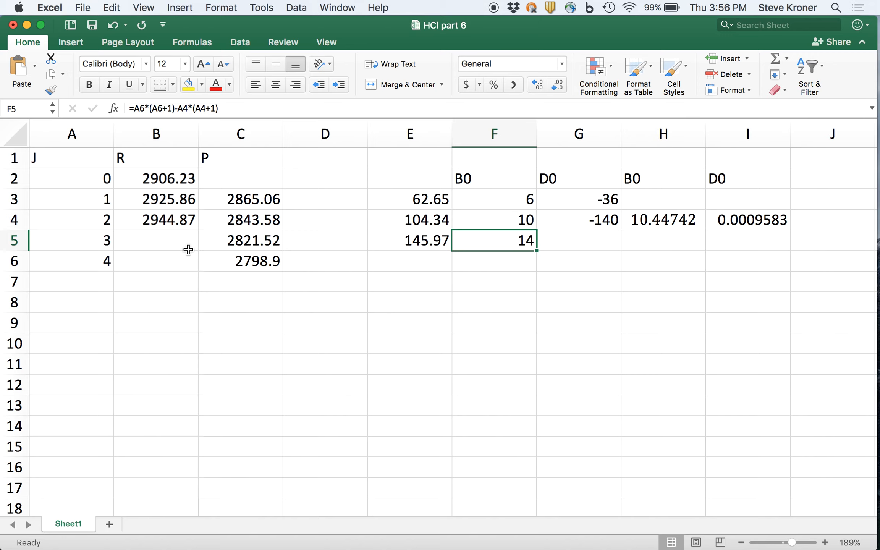
{"action": "left_click", "coordinate": [97, 263]}
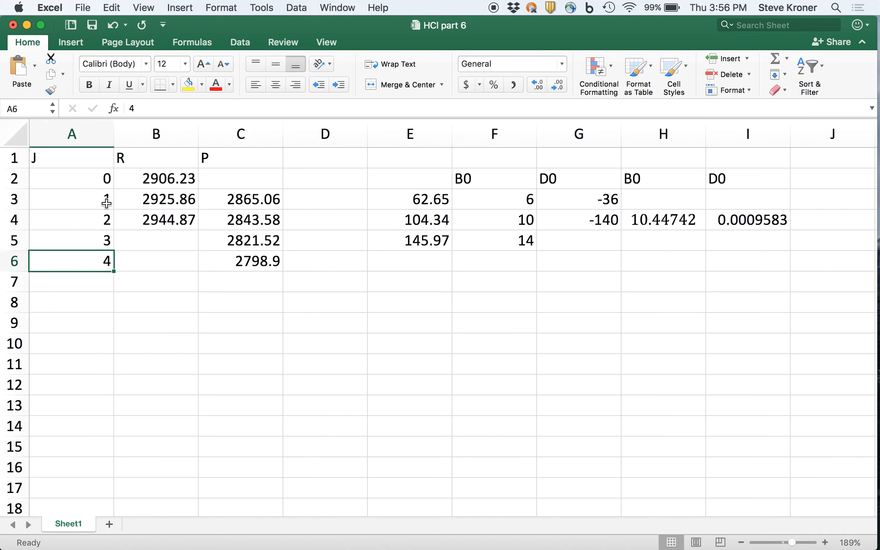
{"action": "left_click", "coordinate": [510, 242]}
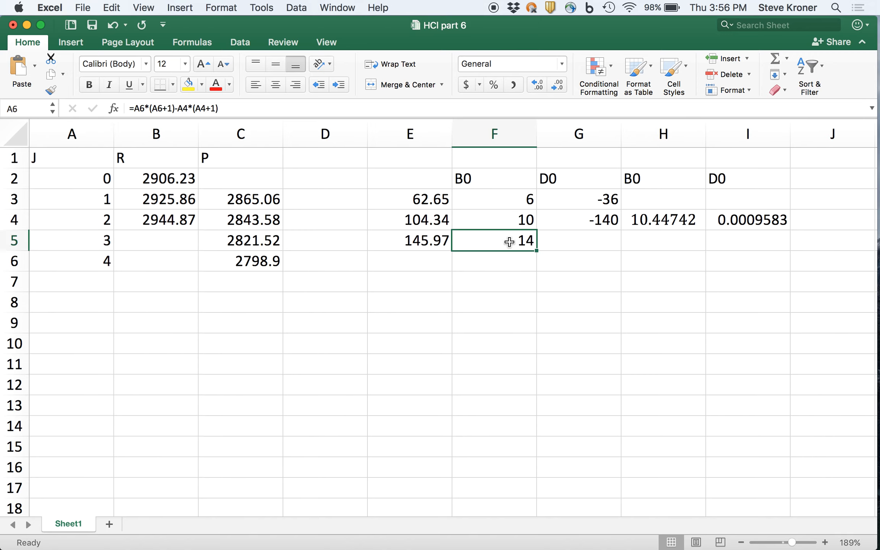
Replace the D0 coefficient in G3 with the formula =-A4^2*(A4+1)^2
{"action": "double_click", "coordinate": [605, 198]}
{"action": "left_click_drag", "start_coordinate": [604, 197], "coordinate": [470, 199]}
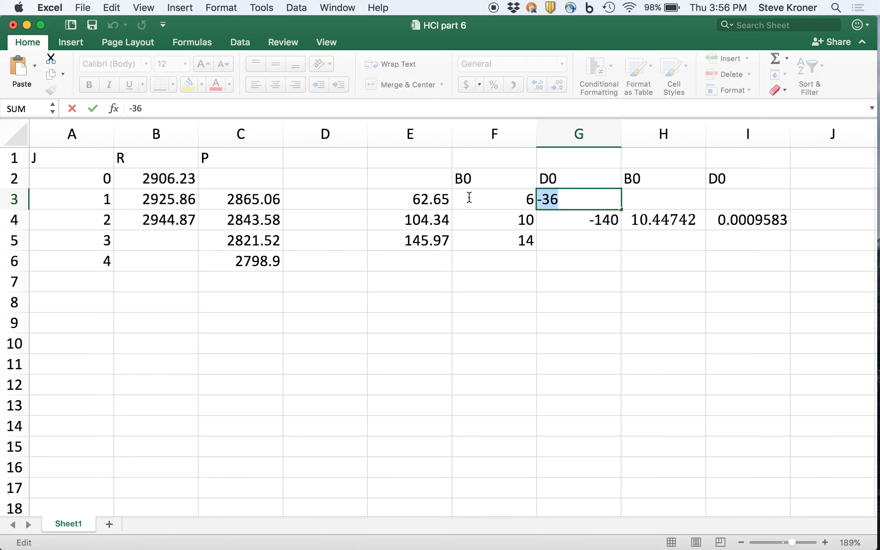
{"action": "type", "text": "=-"}
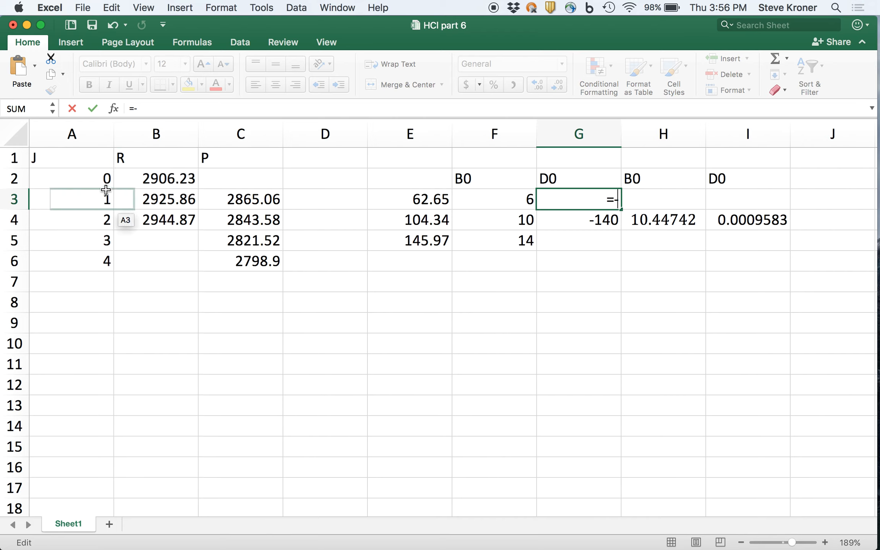
{"action": "left_click", "coordinate": [107, 219]}
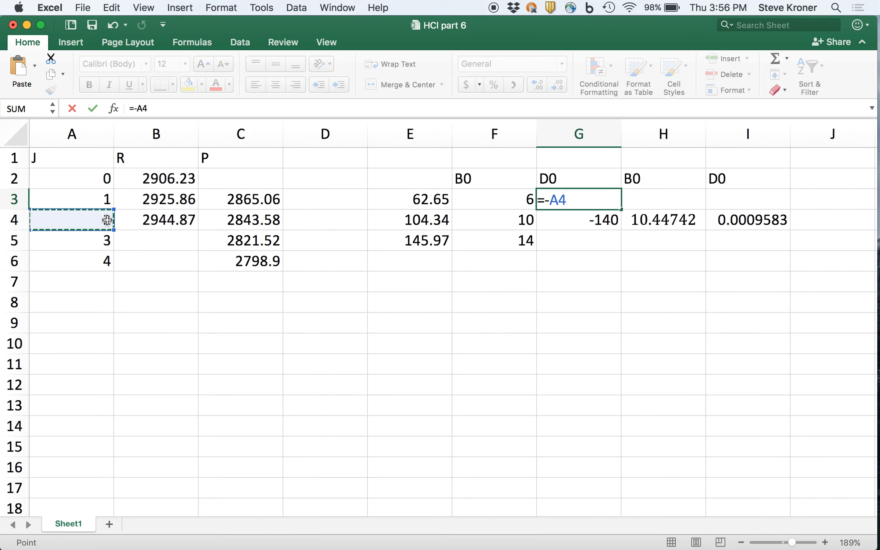
{"action": "type", "text": "^2*("}
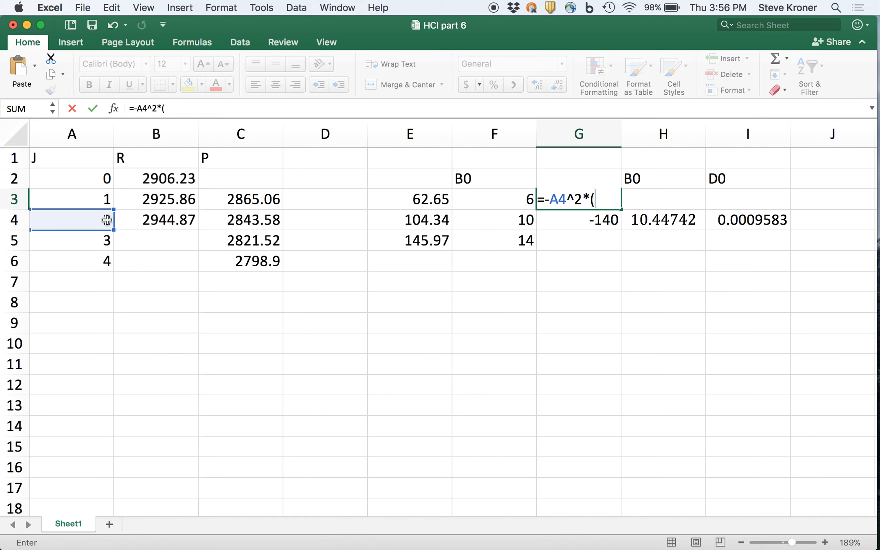
{"action": "left_click", "coordinate": [107, 220]}
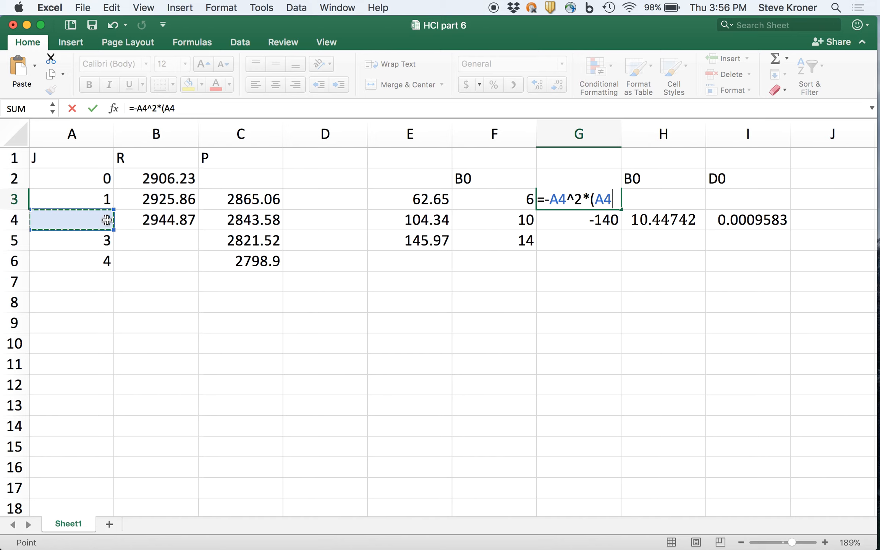
{"action": "type", "text": "+2"}
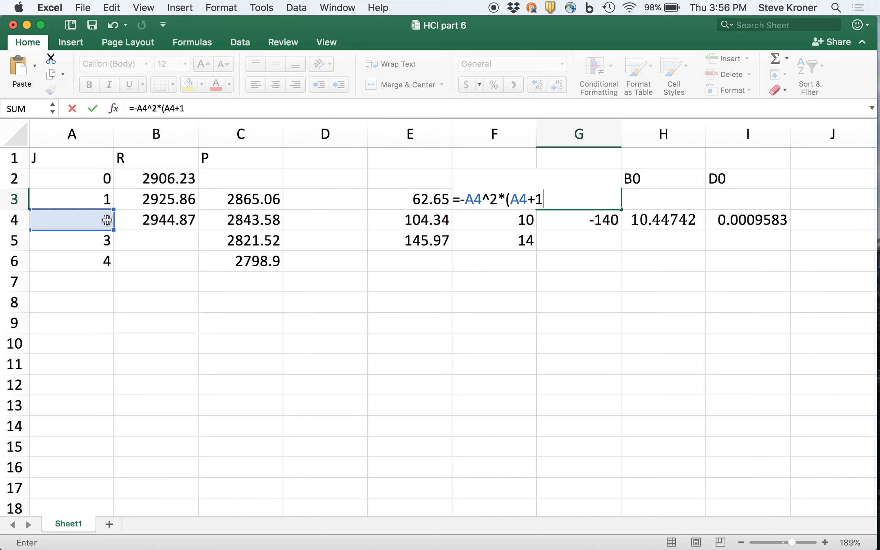
{"action": "type", "text": ")&"}
{"action": "key", "text": "BackSpace"}
{"action": "type", "text": "^2"}
{"action": "key", "text": "Return"}
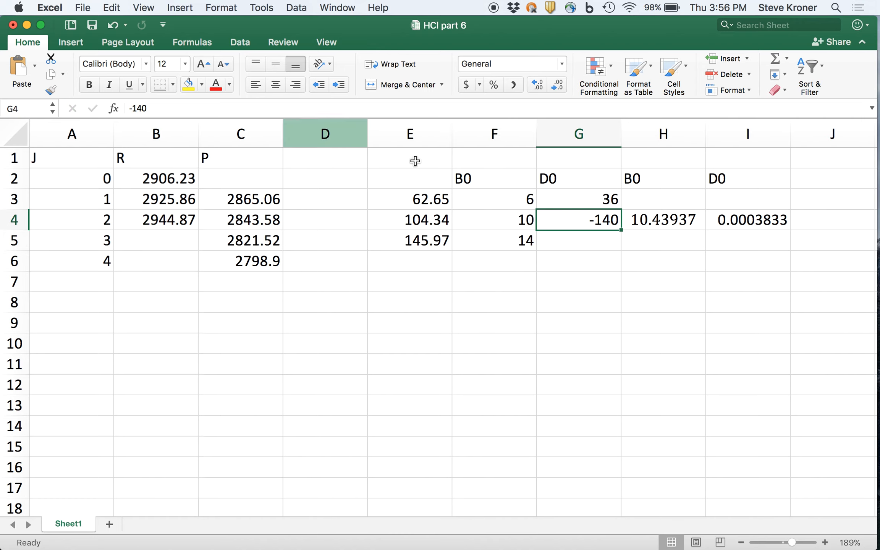
Try extending the D0 coefficient formula in G3 to =-(A4^2*(A4+1)^2-A2*(A2+1)^2
{"action": "left_click", "coordinate": [550, 198]}
{"action": "double_click", "coordinate": [551, 198]}
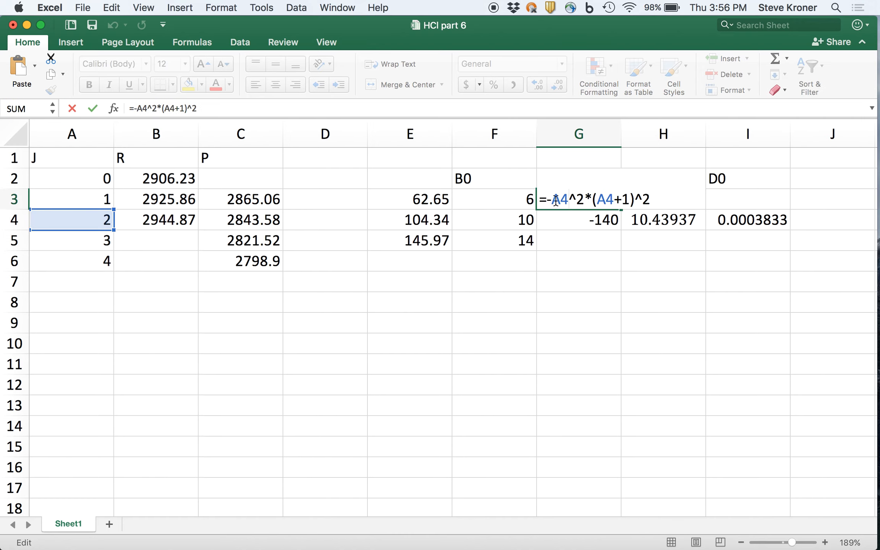
{"action": "type", "text": "("}
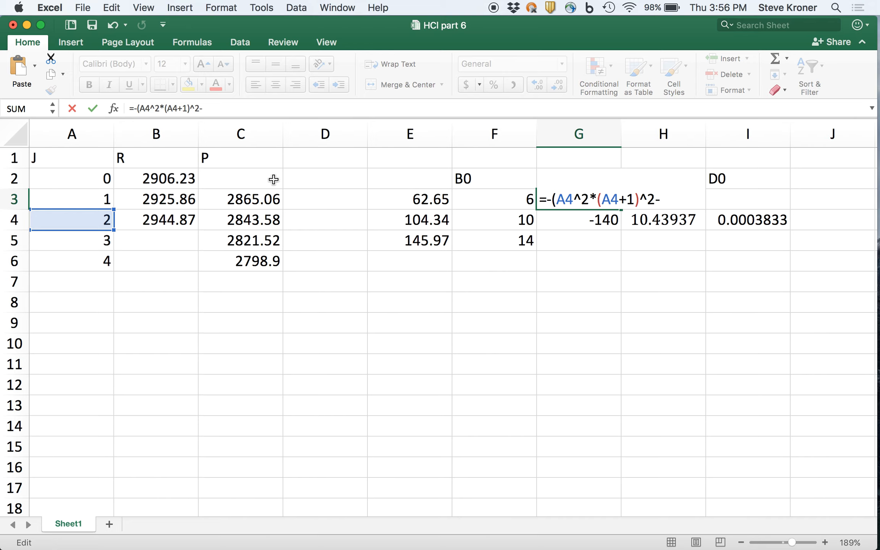
{"action": "left_click", "coordinate": [109, 178]}
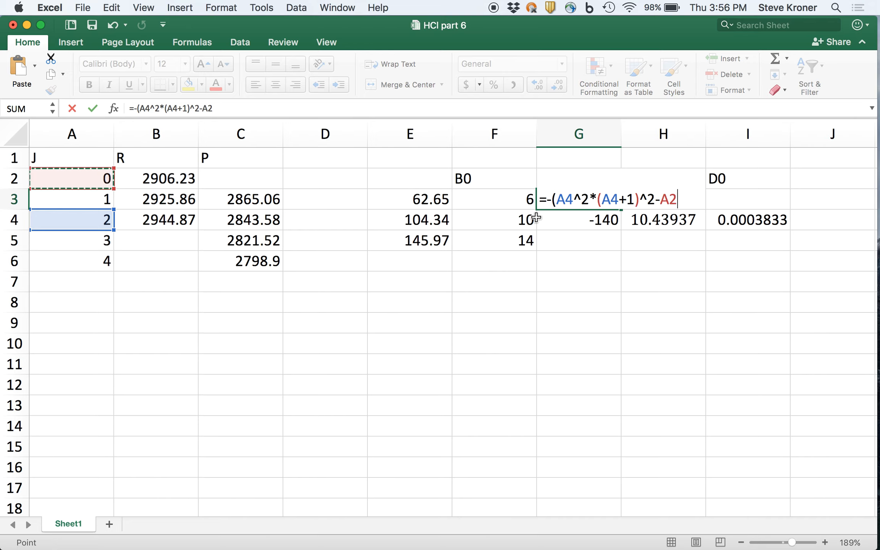
{"action": "type", "text": "*"}
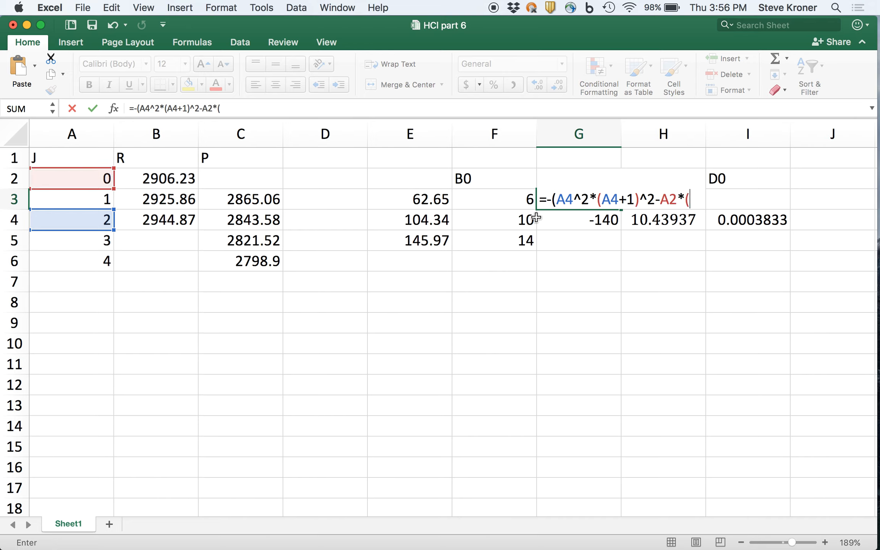
{"action": "left_click", "coordinate": [89, 184]}
{"action": "type", "text": "+1"}
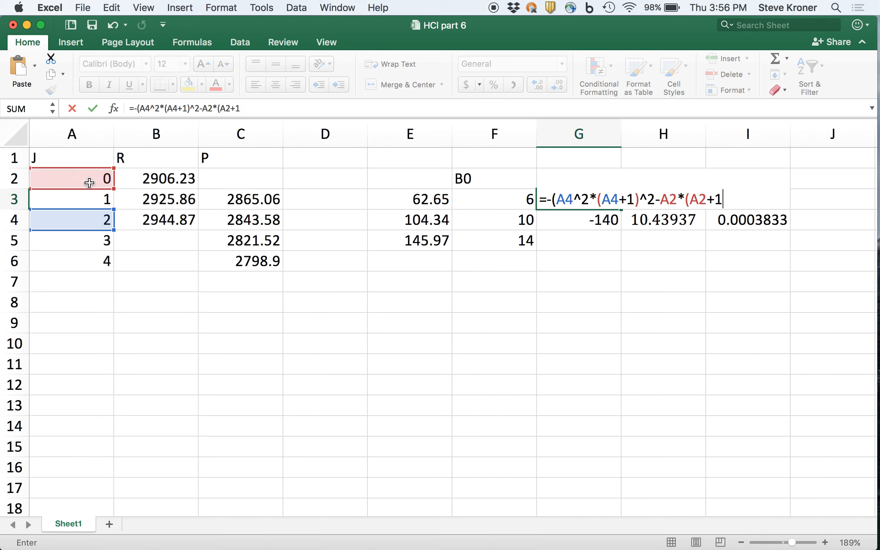
{"action": "type", "text": ")^2"}
{"action": "key", "text": "Return"}
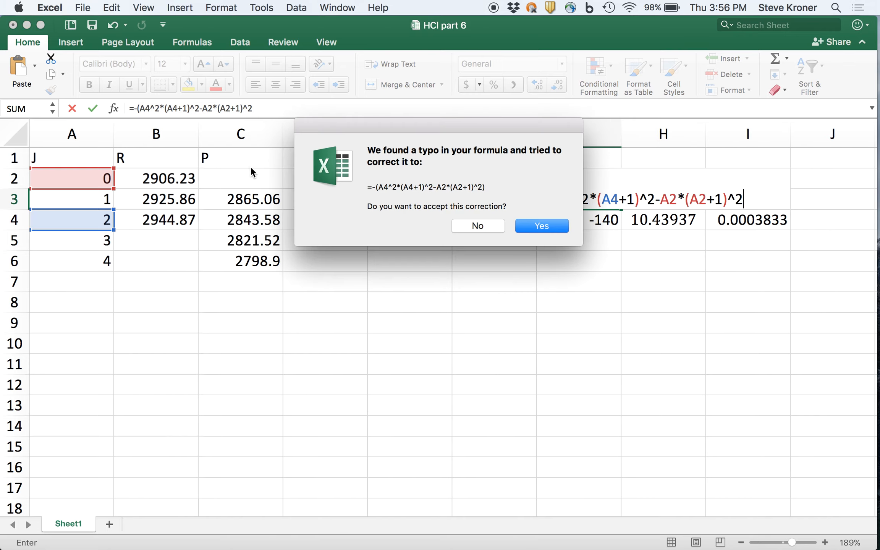
{"action": "left_click", "coordinate": [496, 228]}
{"action": "left_click", "coordinate": [527, 205]}
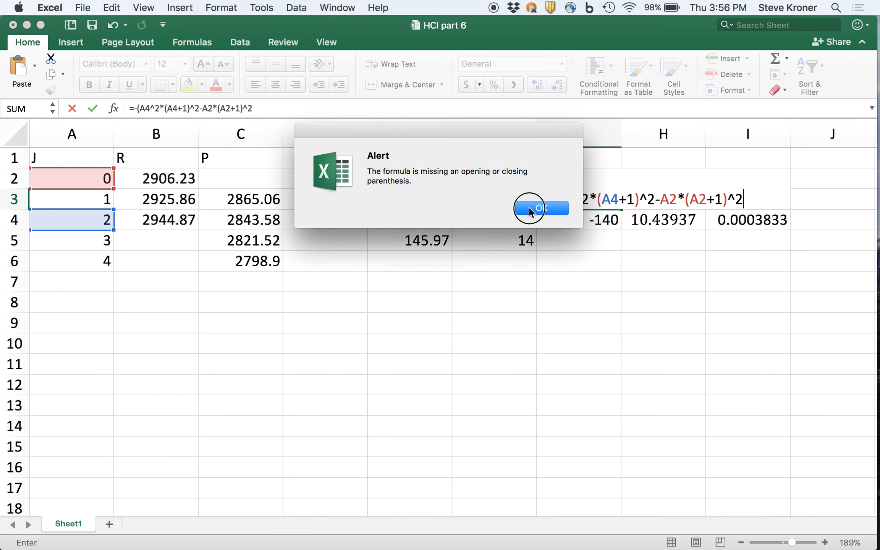
Correct the D0 coefficient formula in G3 to =-(A4^2*(A4+1)^2-A2^2*(A2+1)^2)
{"action": "left_click", "coordinate": [678, 198]}
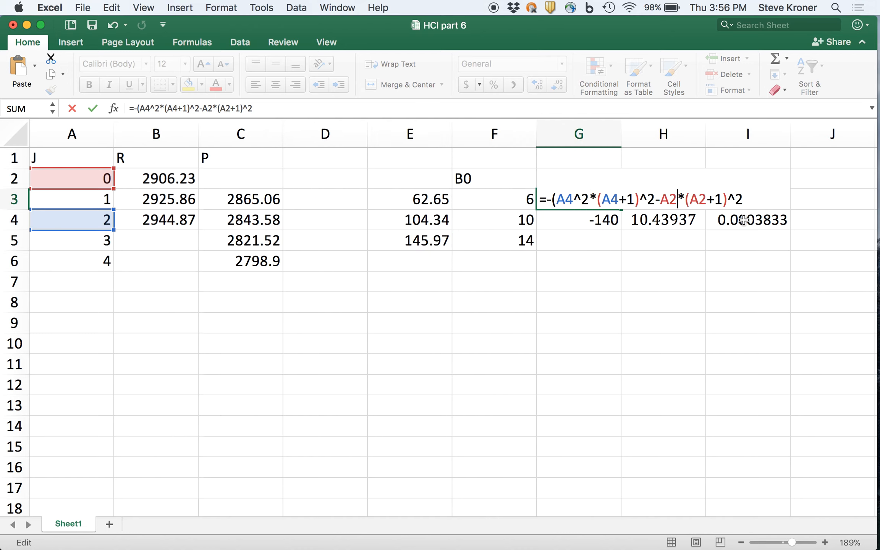
{"action": "type", "text": "^2"}
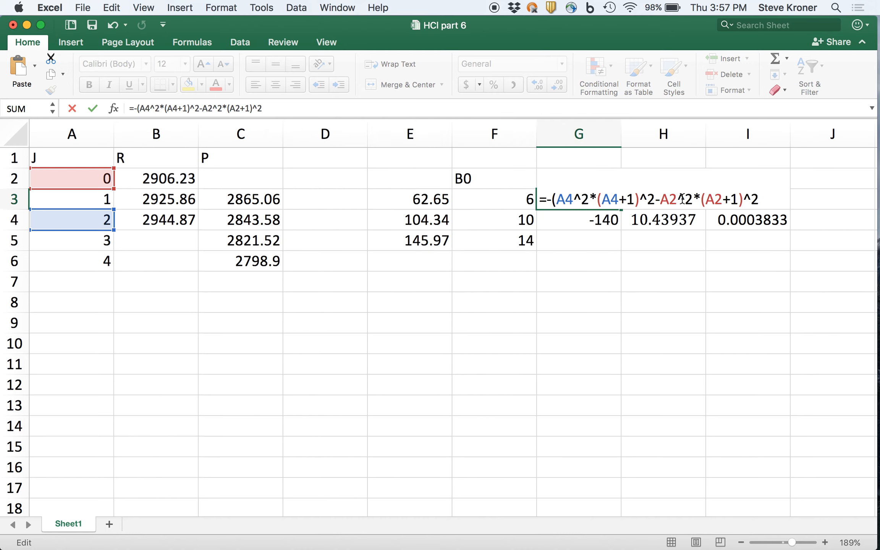
{"action": "left_click", "coordinate": [762, 200]}
{"action": "key", "text": "Return"}
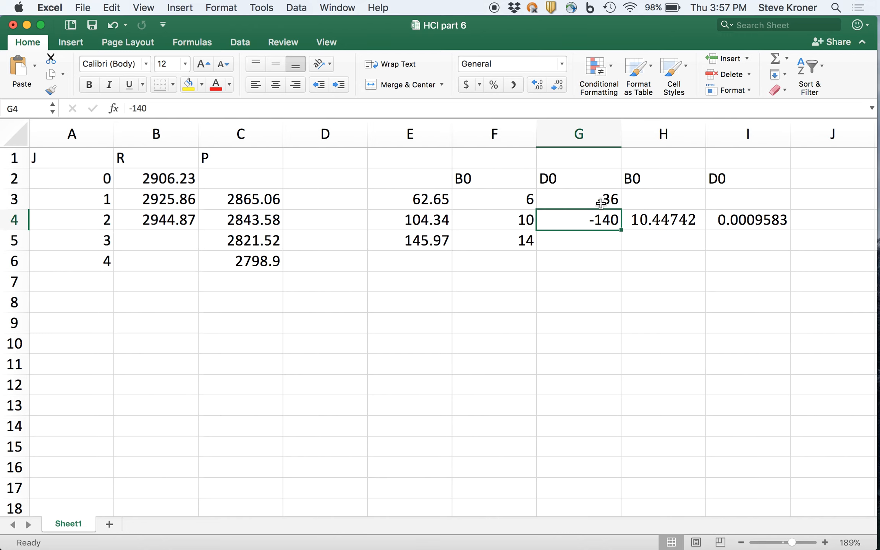
Fill the D0 coefficient formula from G3 down to G4
{"action": "left_click", "coordinate": [606, 201]}
{"action": "left_click_drag", "start_coordinate": [623, 210], "coordinate": [621, 226]}
{"action": "left_click", "coordinate": [610, 221]}
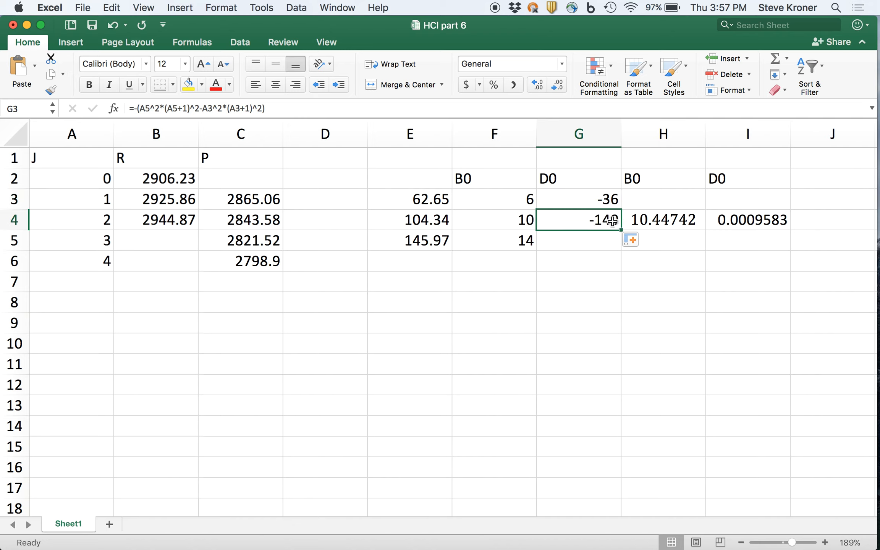
Try a plus sign between the A5 and A3 terms of the G4 formula, and undo the change after comparing the coefficients
{"action": "double_click", "coordinate": [610, 221]}
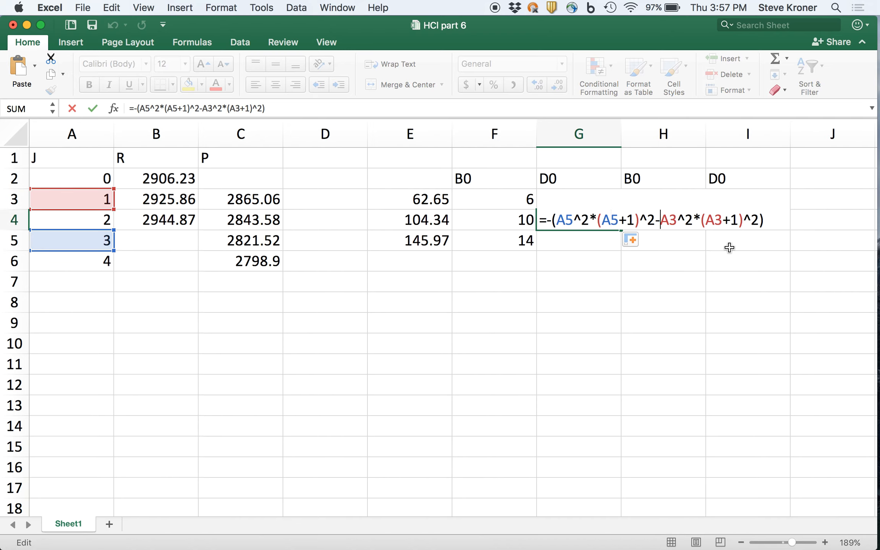
{"action": "key", "text": "BackSpace"}
{"action": "type", "text": "+"}
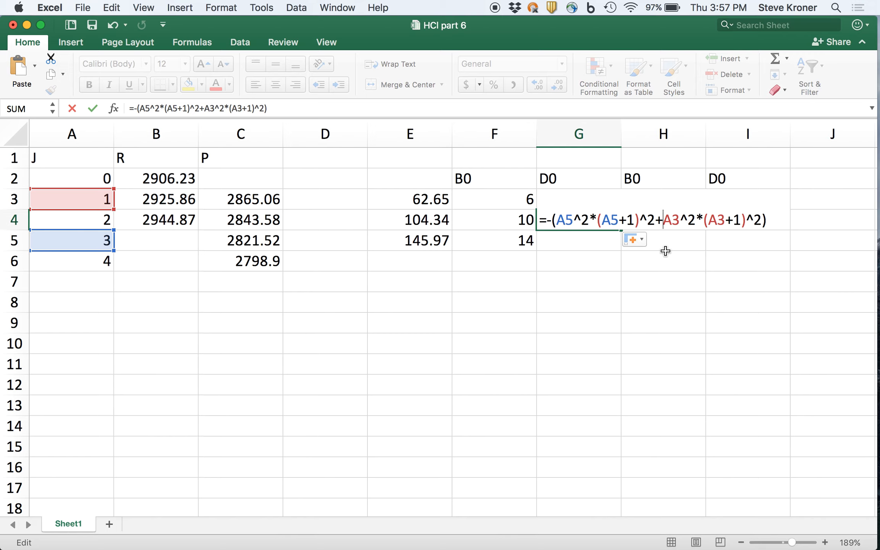
{"action": "key", "text": "Return"}
{"action": "left_click", "coordinate": [608, 221]}
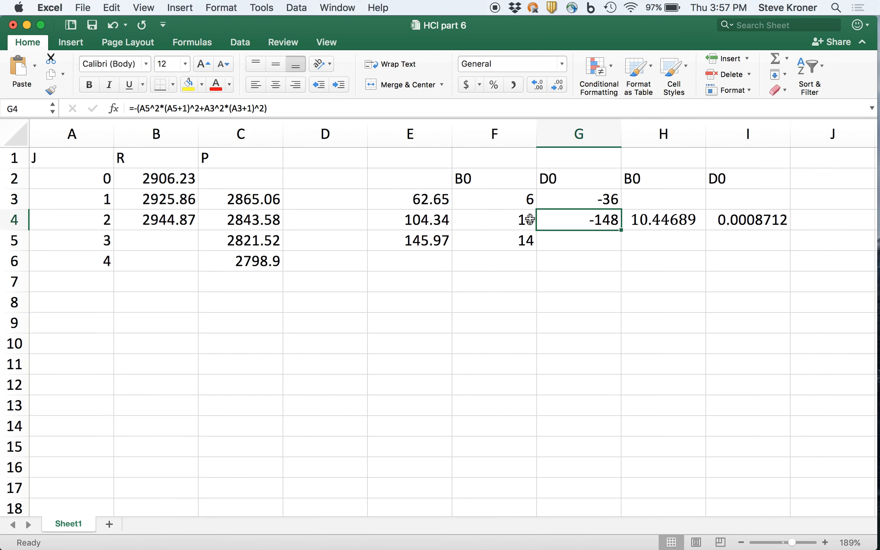
{"action": "left_click", "coordinate": [517, 200]}
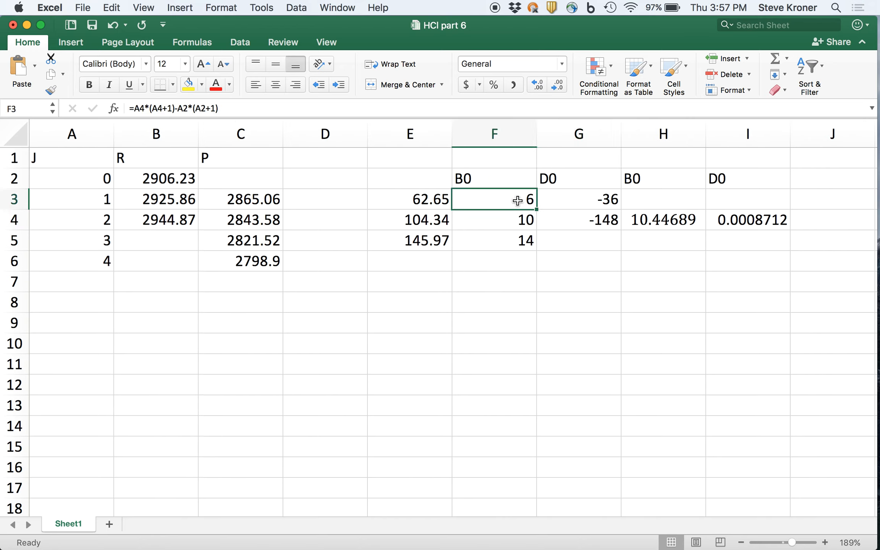
{"action": "left_click", "coordinate": [578, 196]}
{"action": "left_click", "coordinate": [519, 220]}
{"action": "left_click", "coordinate": [591, 218]}
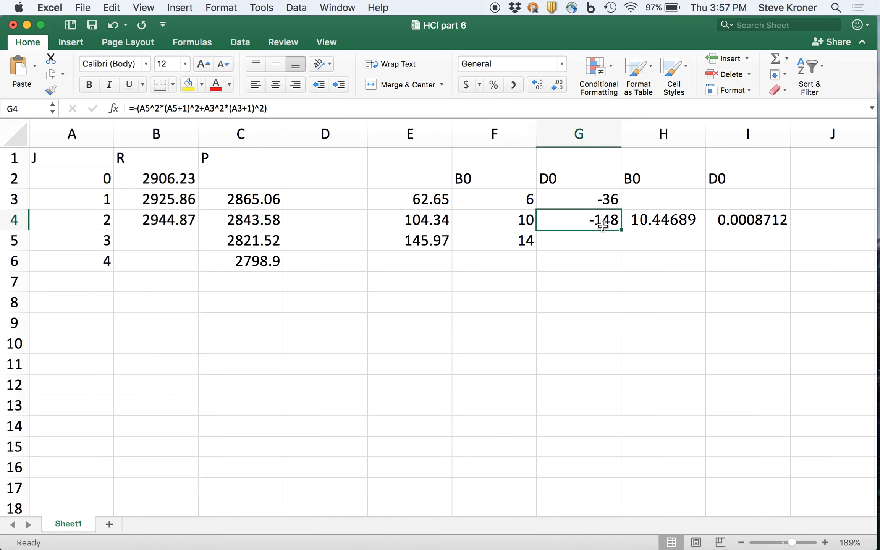
{"action": "key", "text": "super+z"}
Fill the D0 coefficient formula from G4 down to G5 and check the formulas in G5 and F5
{"action": "left_click_drag", "start_coordinate": [622, 228], "coordinate": [621, 245]}
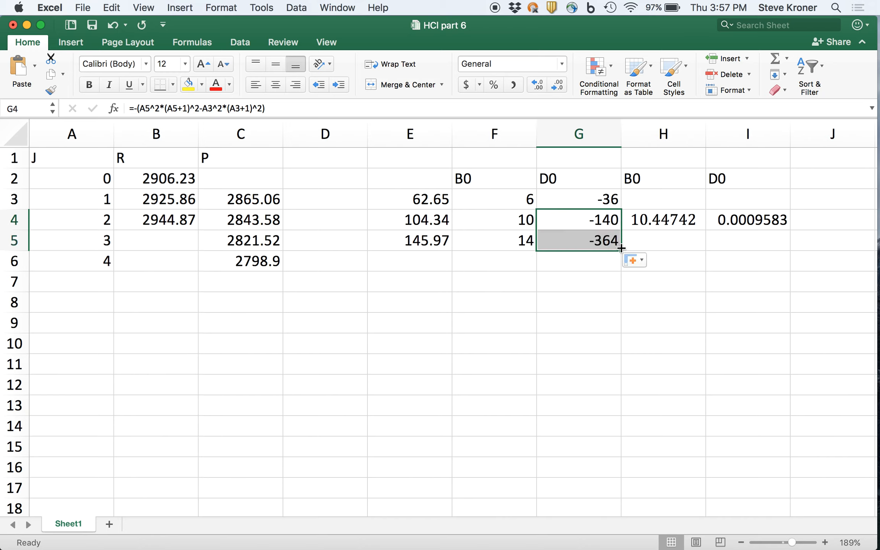
{"action": "left_click", "coordinate": [600, 240]}
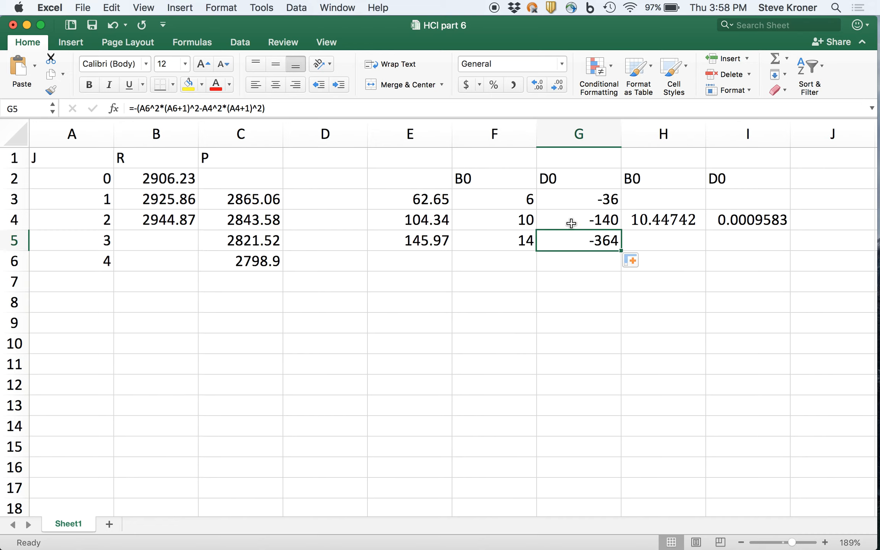
{"action": "left_click", "coordinate": [482, 243]}
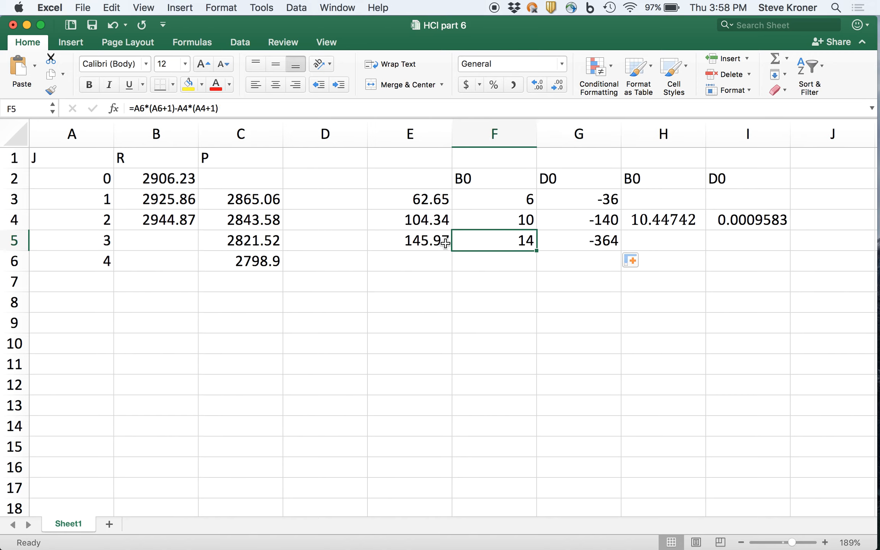
Enter the additional J values 5 in A7 and 6 in A8
{"action": "left_click", "coordinate": [96, 282]}
{"action": "type", "text": "5"}
{"action": "key", "text": "Return"}
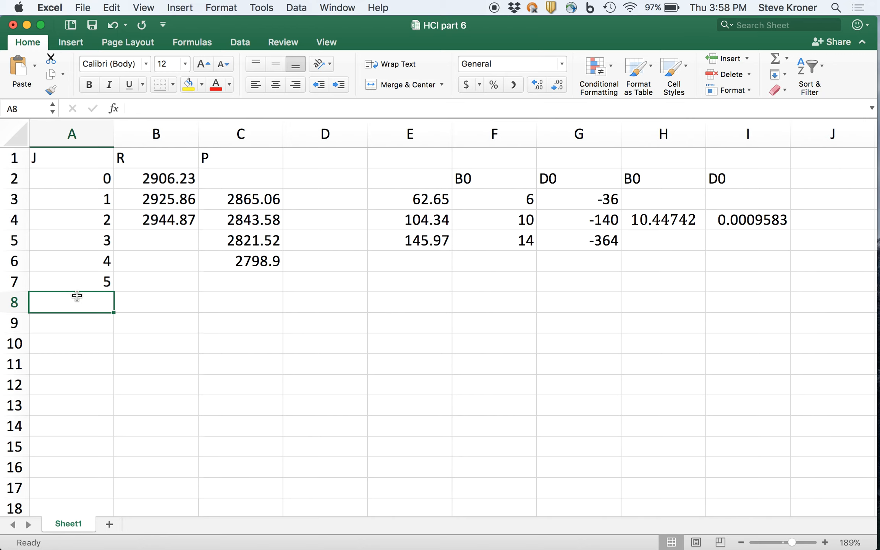
{"action": "type", "text": "6"}
{"action": "key", "text": "Return"}
Fill the B0 and D0 coefficient formulas in F5 and G5 down to row 6
{"action": "left_click", "coordinate": [512, 242]}
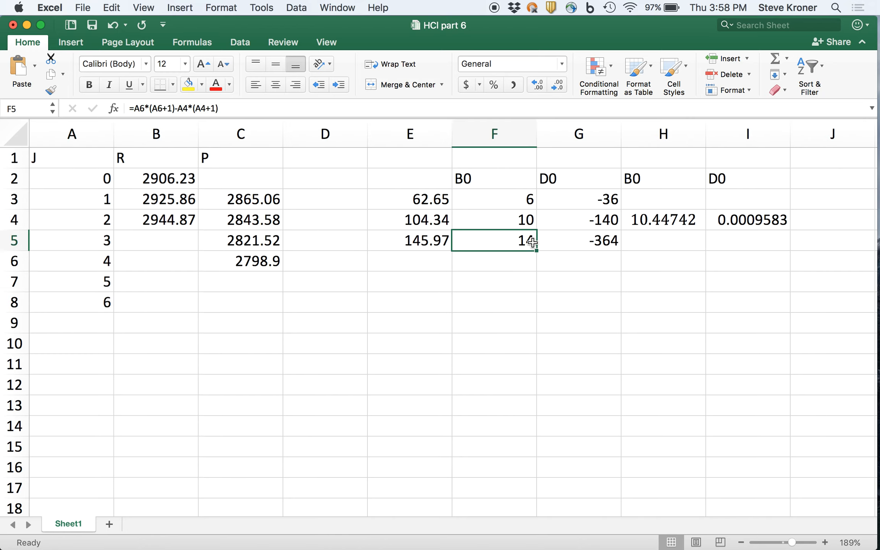
{"action": "left_click_drag", "start_coordinate": [533, 249], "coordinate": [534, 267]}
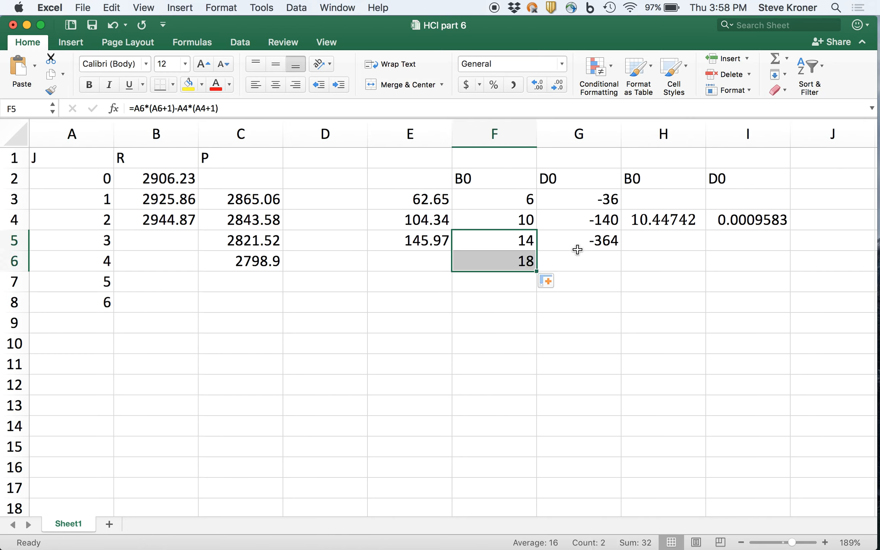
{"action": "left_click", "coordinate": [607, 248]}
{"action": "left_click_drag", "start_coordinate": [622, 249], "coordinate": [624, 269]}
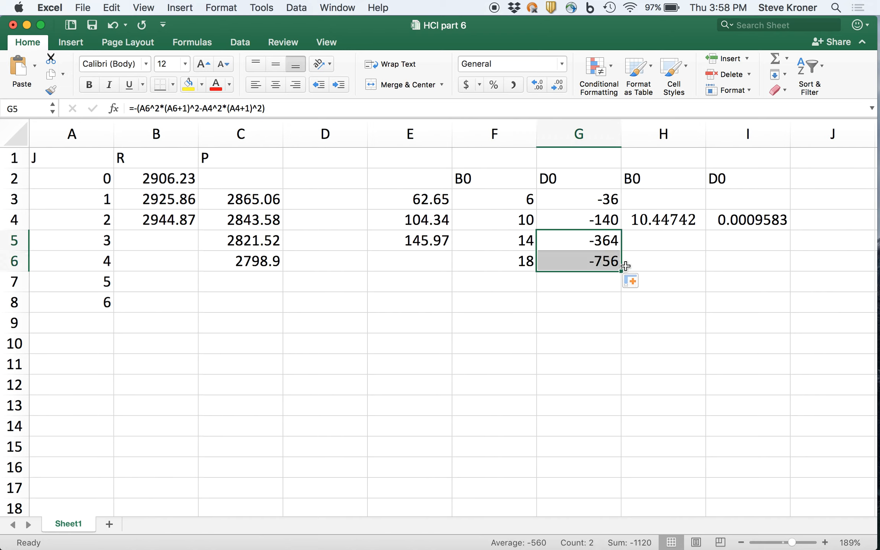
Extend the B0 and D0 coefficient formulas from row 6 to row 7, clearing the surplus D0 entry in G8
{"action": "left_click", "coordinate": [528, 263]}
{"action": "mouse_move", "coordinate": [539, 271]}
{"action": "left_mouse_down"}
{"action": "mouse_move", "coordinate": [530, 271]}
{"action": "mouse_move", "coordinate": [537, 289]}
{"action": "left_mouse_up"}
{"action": "left_click", "coordinate": [639, 268]}
{"action": "left_click", "coordinate": [609, 266]}
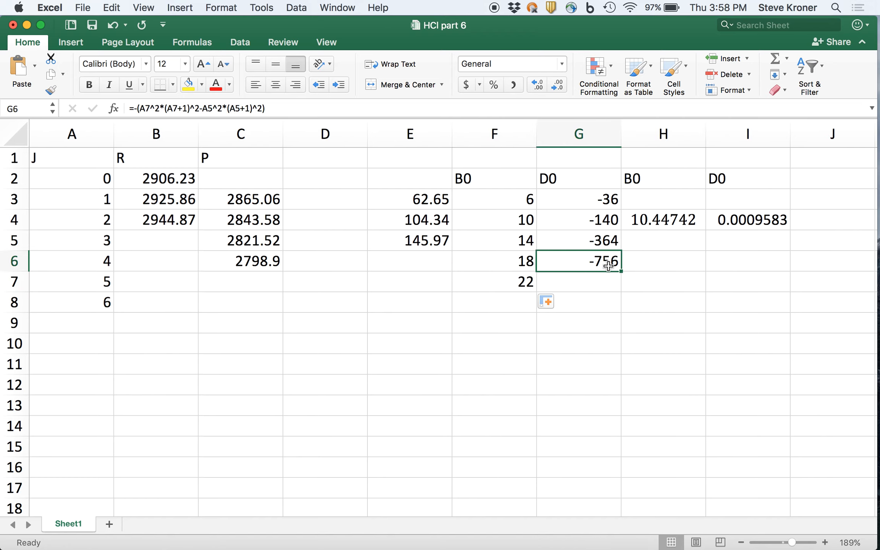
{"action": "left_click_drag", "start_coordinate": [622, 267], "coordinate": [624, 309]}
{"action": "left_click", "coordinate": [607, 301]}
{"action": "key", "text": "Delete"}
{"action": "left_click", "coordinate": [172, 225]}
{"action": "left_click", "coordinate": [176, 235]}
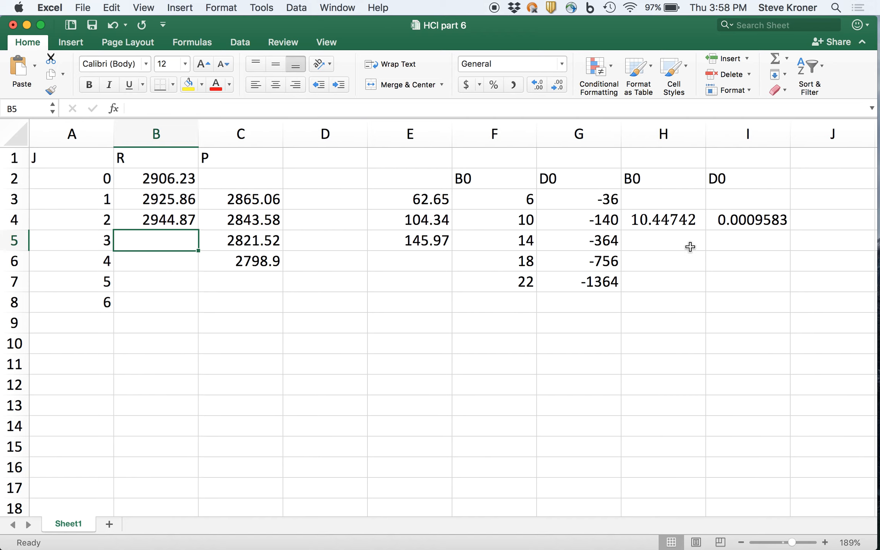
Fill the solved B0 formula in H4 and the solved D0 formula in I4 down to row 5
{"action": "left_click", "coordinate": [689, 221]}
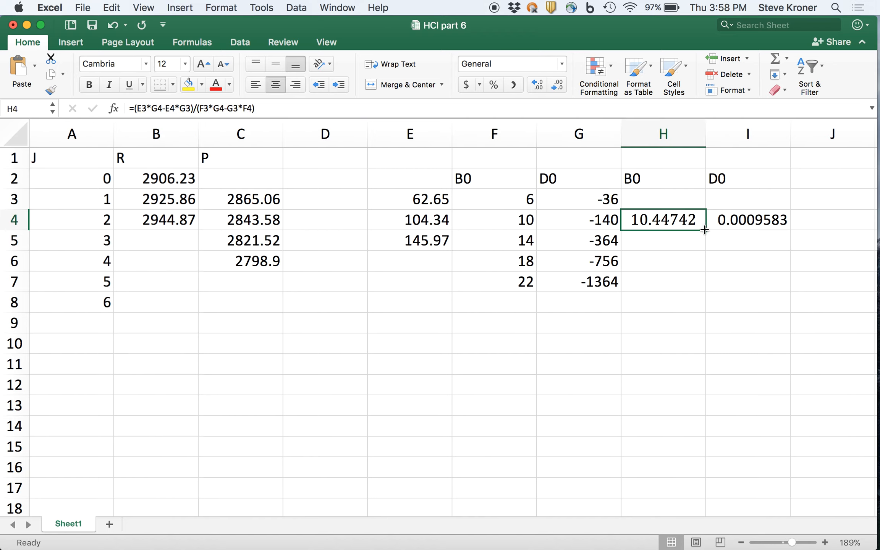
{"action": "left_click", "coordinate": [646, 176]}
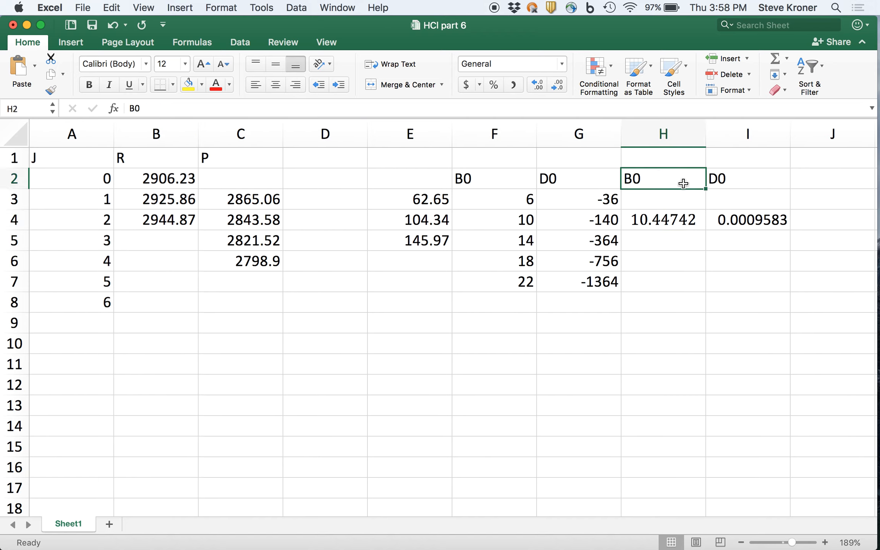
{"action": "left_click", "coordinate": [686, 228]}
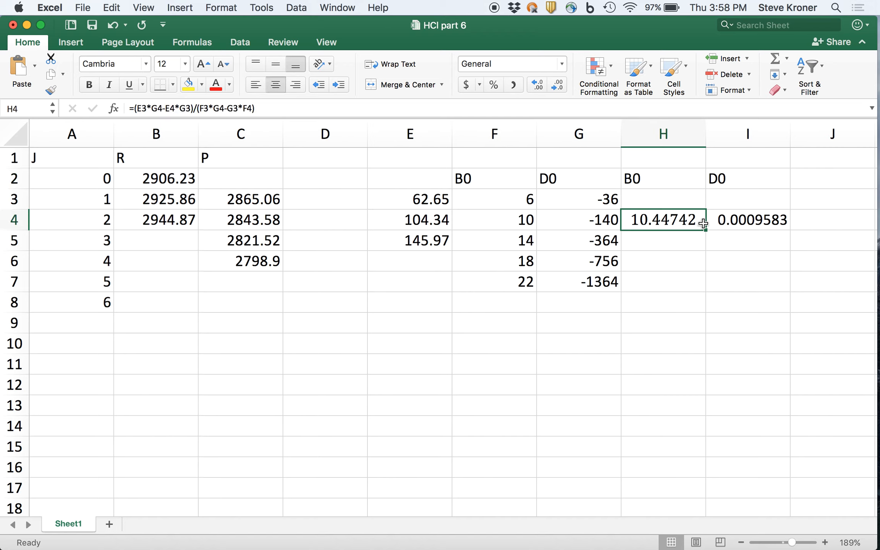
{"action": "left_click_drag", "start_coordinate": [705, 232], "coordinate": [702, 247]}
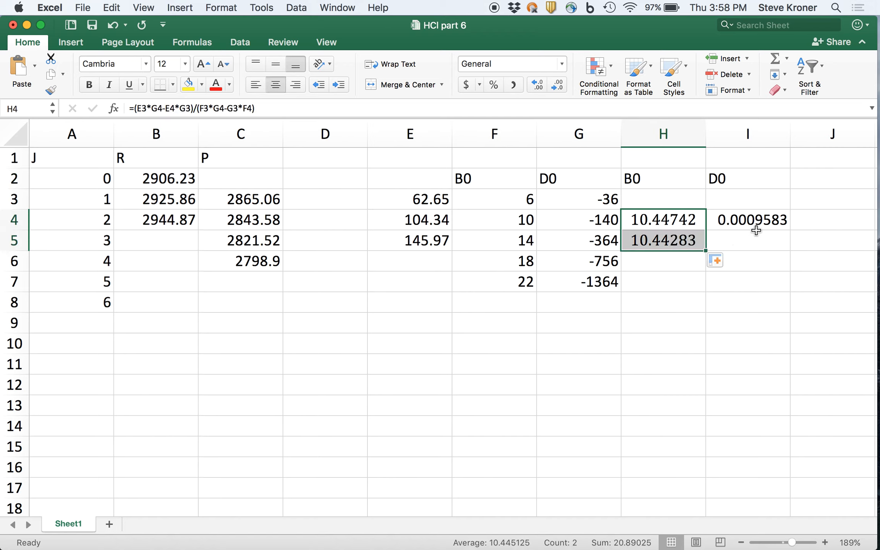
{"action": "left_click", "coordinate": [769, 225]}
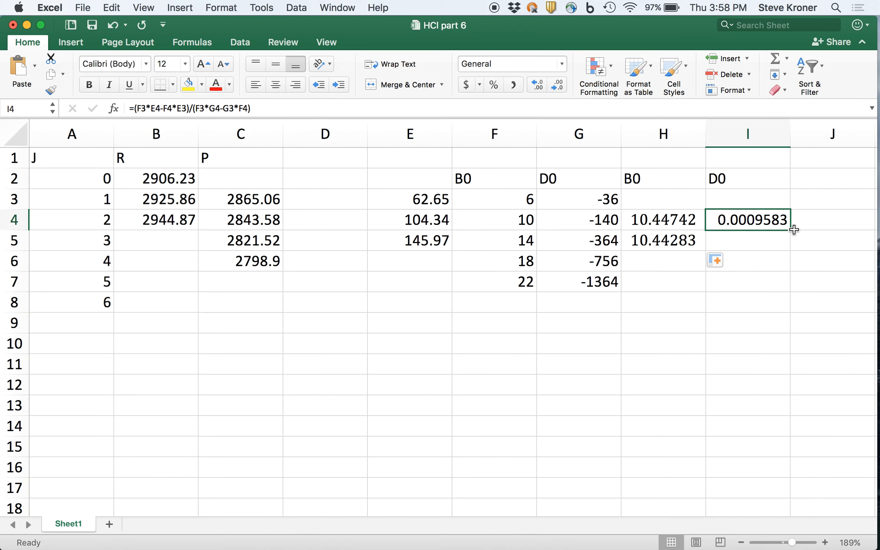
{"action": "left_click_drag", "start_coordinate": [794, 229], "coordinate": [791, 244]}
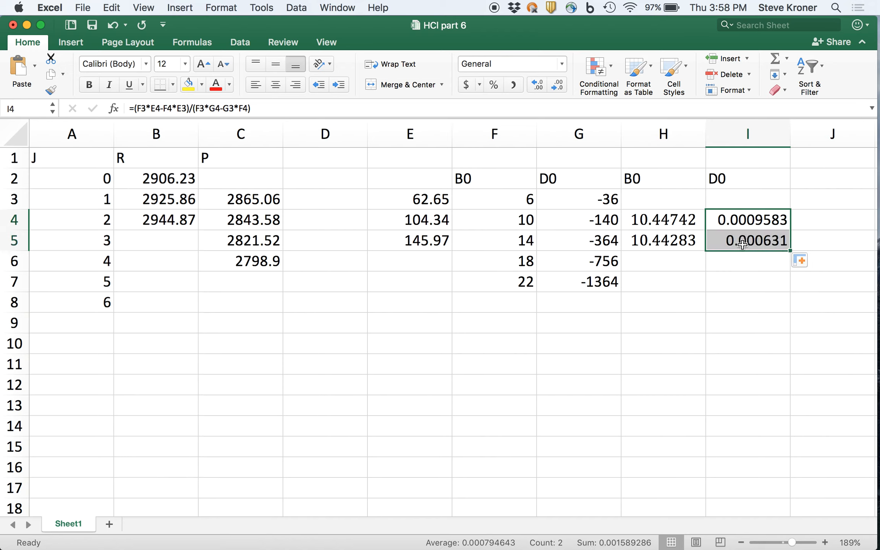
Compare the solved B0 and D0 values and their formulas in rows 4 and 5
{"action": "left_click", "coordinate": [663, 241]}
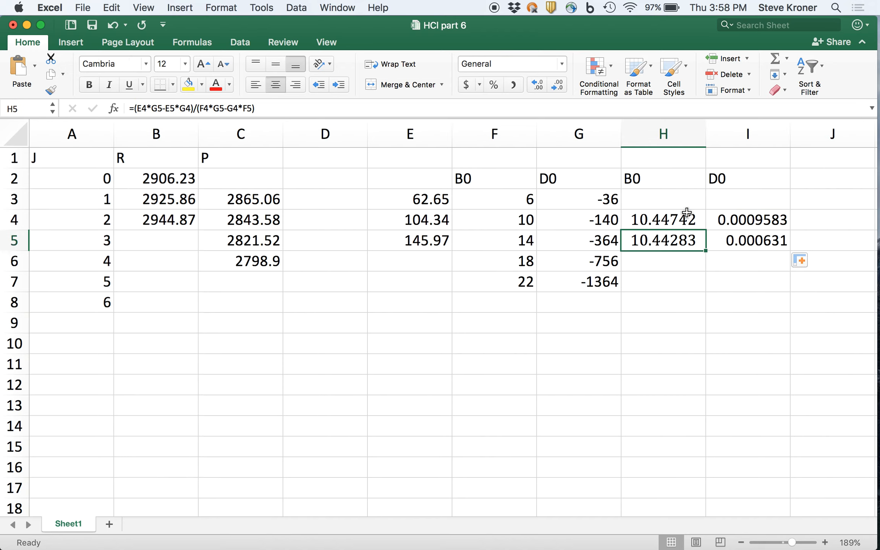
{"action": "left_click", "coordinate": [662, 221]}
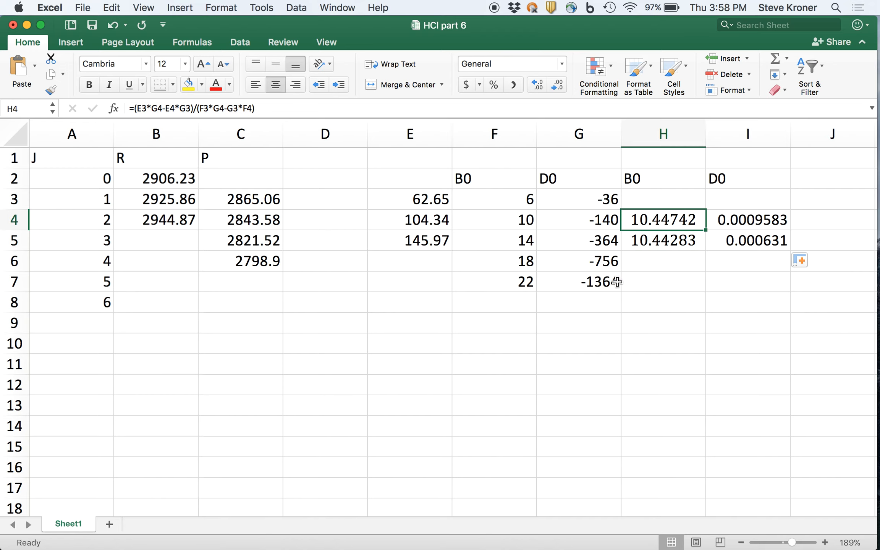
{"action": "left_click", "coordinate": [747, 238]}
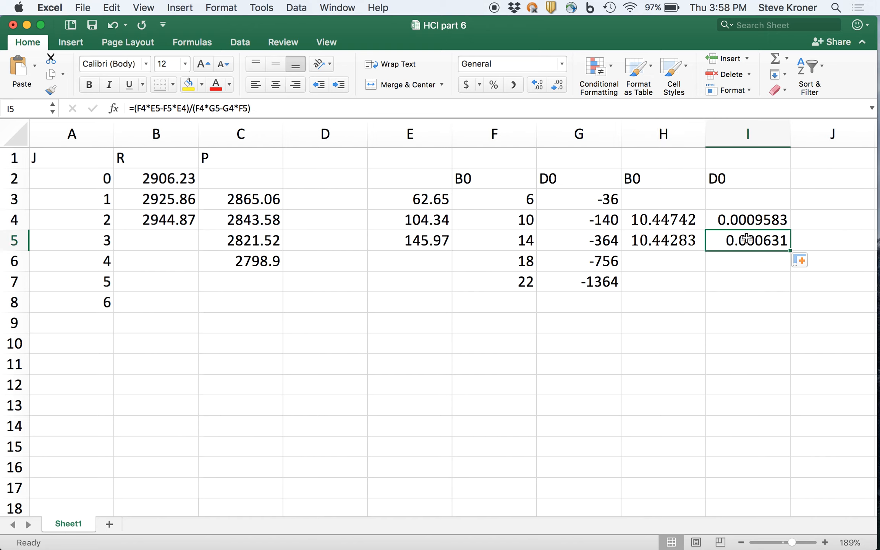
{"action": "left_click", "coordinate": [757, 221]}
{"action": "left_click", "coordinate": [754, 220]}
{"action": "left_click", "coordinate": [767, 240]}
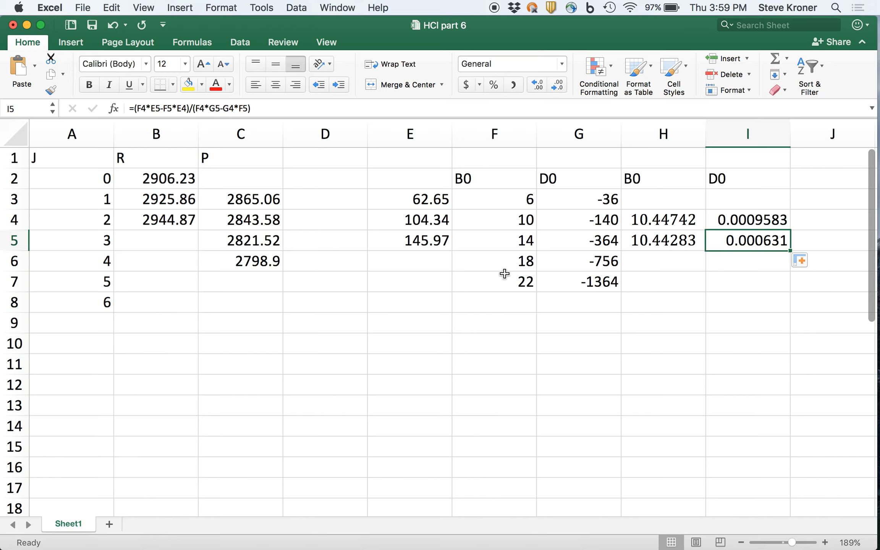
{"action": "left_click_drag", "start_coordinate": [422, 180], "coordinate": [730, 299]}
{"action": "key", "text": "super+c"}
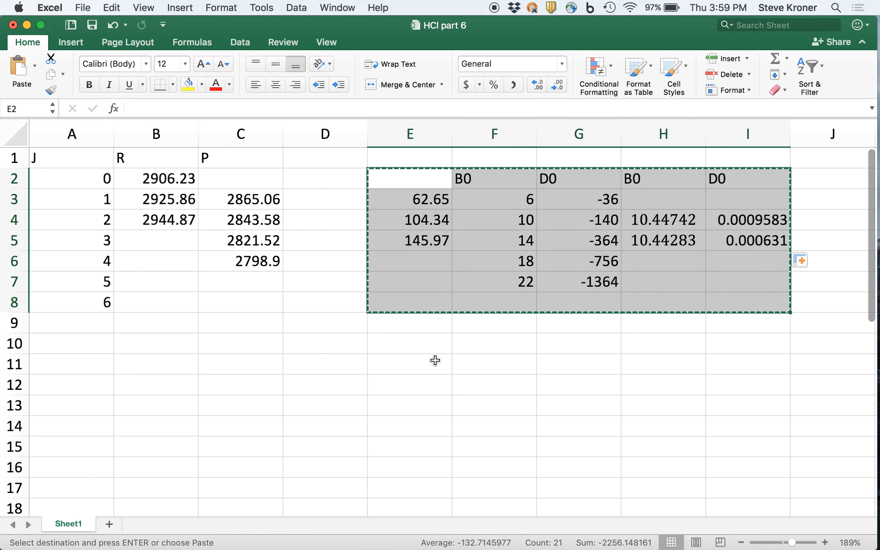
{"action": "left_click", "coordinate": [394, 397]}
{"action": "key", "text": "super+v"}
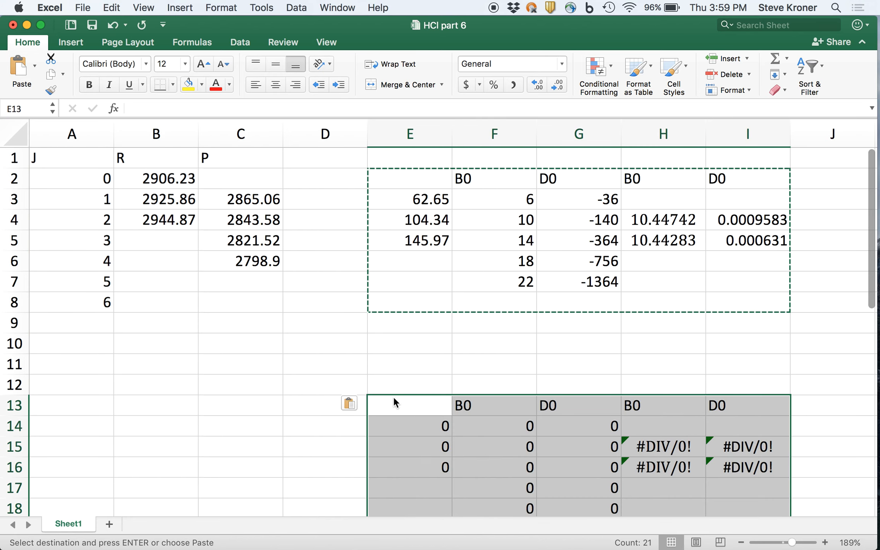
{"action": "key", "text": "super+z"}
{"action": "left_click", "coordinate": [397, 259]}
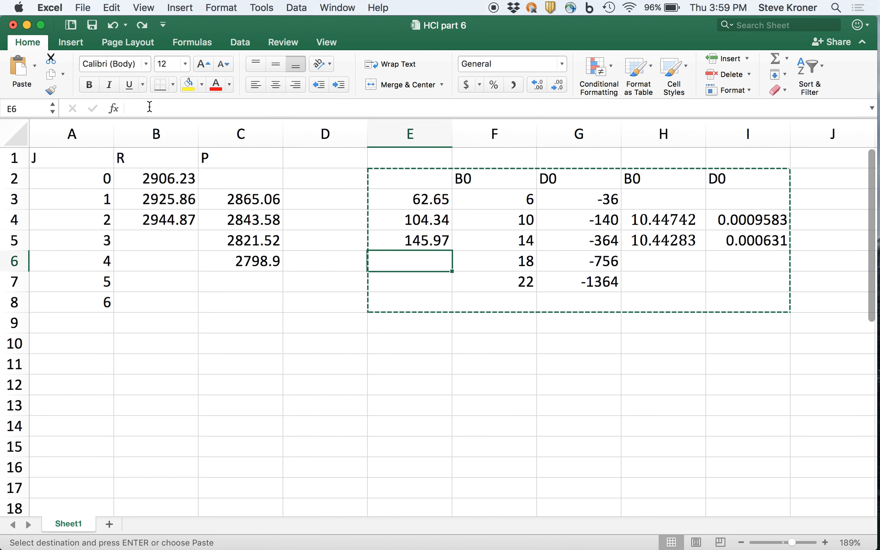
Copy the whole table A1:I10 from Sheet1 into a new sheet, starting at cell A1
{"action": "left_click_drag", "start_coordinate": [49, 157], "coordinate": [772, 345]}
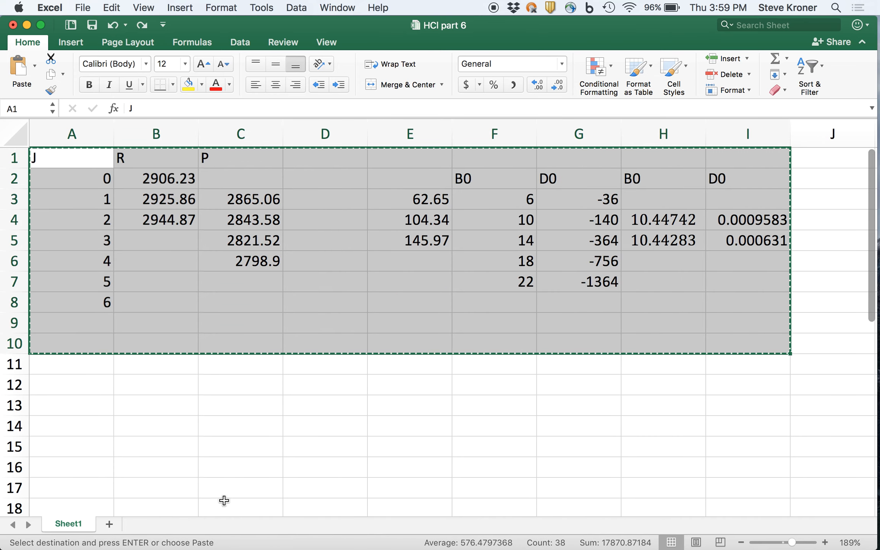
{"action": "left_click", "coordinate": [110, 524]}
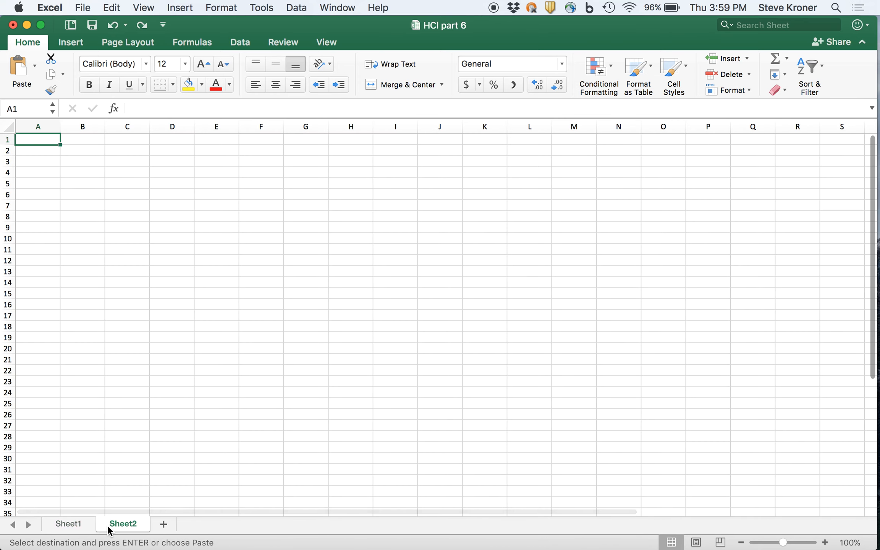
{"action": "key", "text": "super+v"}
{"action": "scroll", "coordinate": [261, 421], "scroll_direction": "up", "scroll_amount": 5}
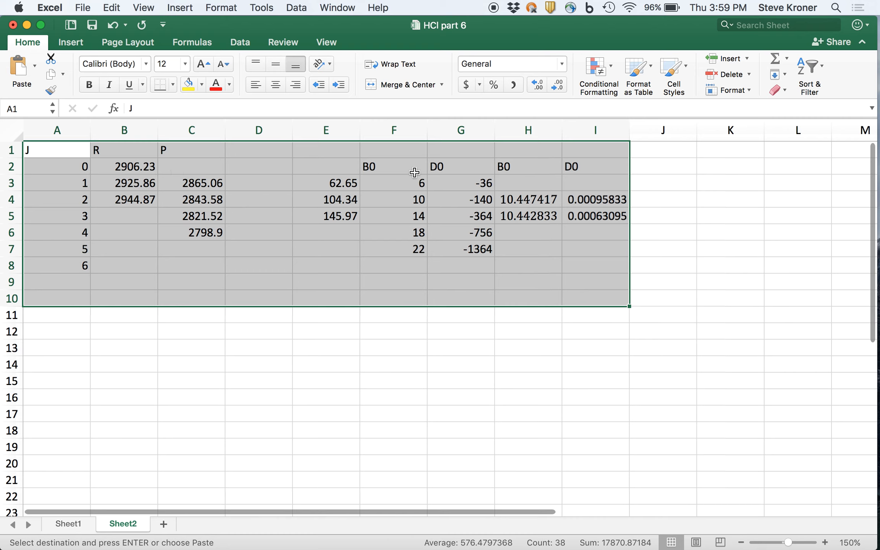
Relabel the copied column headers in F2 to I2 as B1, D1, B1 and D1
{"action": "left_click", "coordinate": [271, 161]}
{"action": "left_click", "coordinate": [396, 169]}
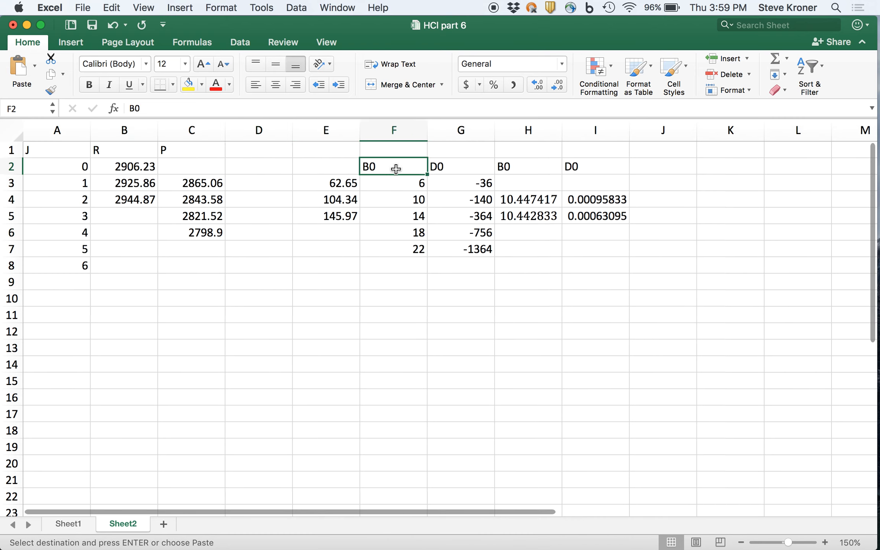
{"action": "type", "text": "B1"}
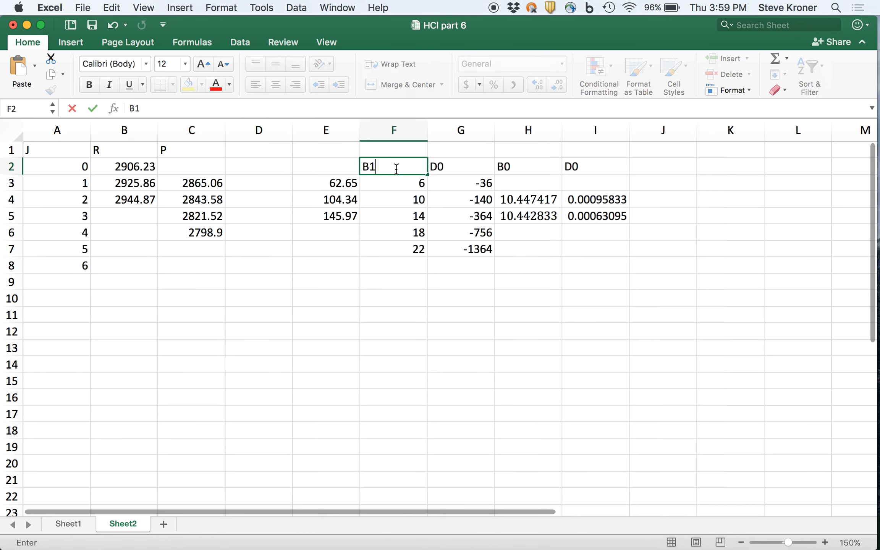
{"action": "key", "text": "Tab"}
{"action": "type", "text": "D1"}
{"action": "key", "text": "Tab"}
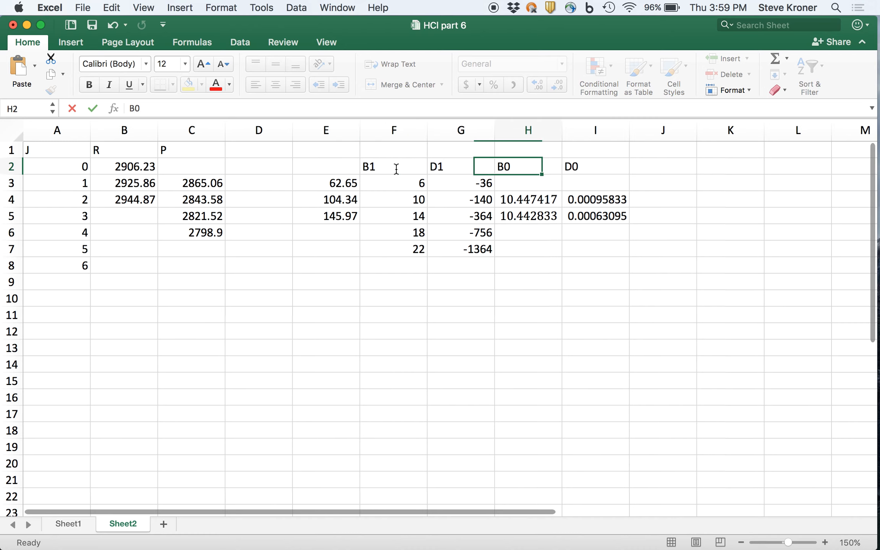
{"action": "type", "text": "B1"}
{"action": "key", "text": "Tab"}
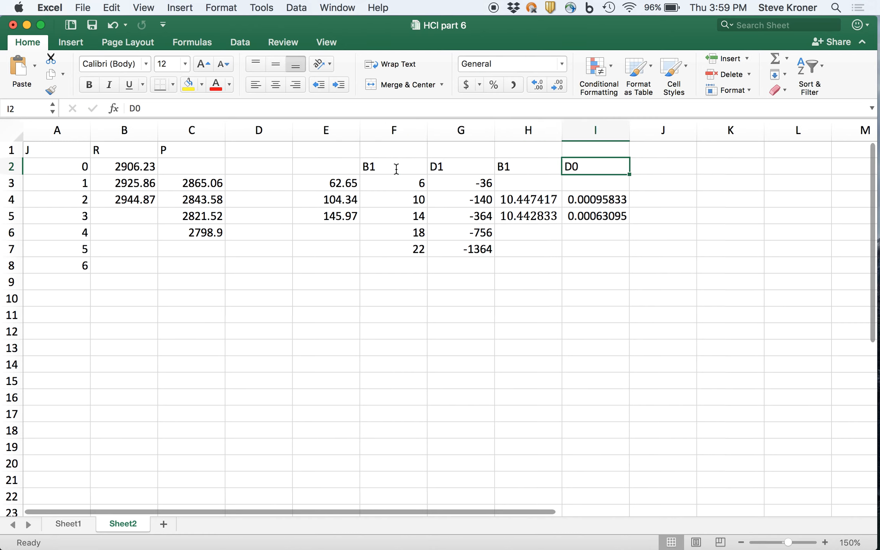
{"action": "type", "text": "D1"}
{"action": "key", "text": "Tab"}
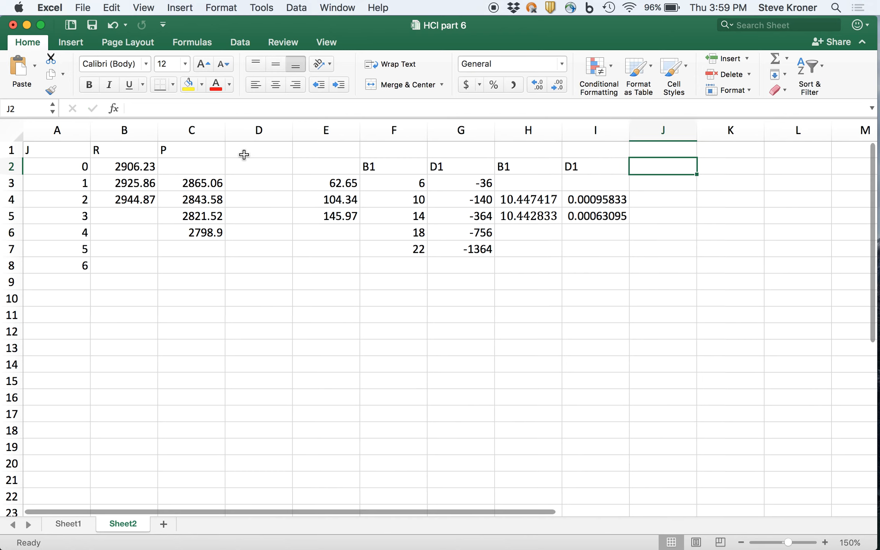
Replace the difference formula in E3 with =B3-C3, using R and P lines with the same J
{"action": "left_click", "coordinate": [335, 188]}
{"action": "double_click", "coordinate": [335, 187]}
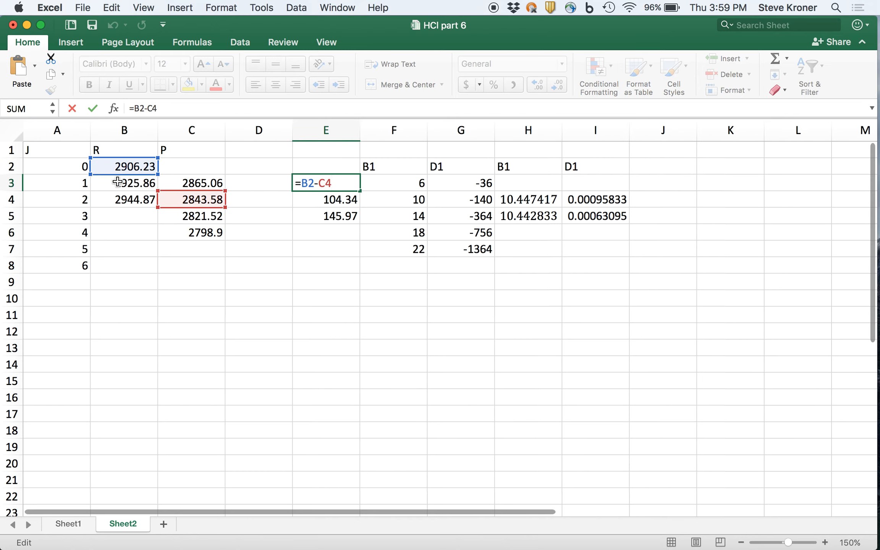
{"action": "key", "text": "BackSpace"}
{"action": "key", "text": "BackSpace"}
{"action": "key", "text": "BackSpace"}
{"action": "key", "text": "BackSpace"}
{"action": "key", "text": "BackSpace"}
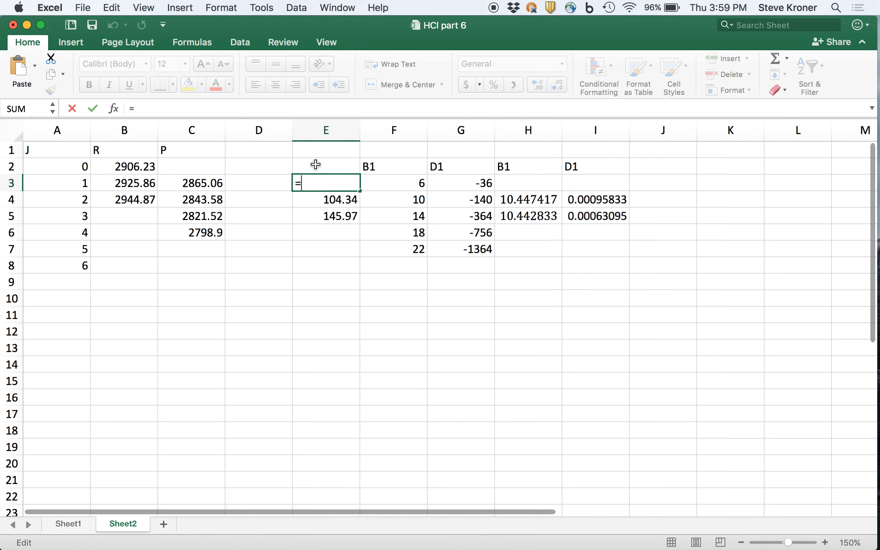
{"action": "left_click", "coordinate": [145, 177]}
{"action": "type", "text": "-"}
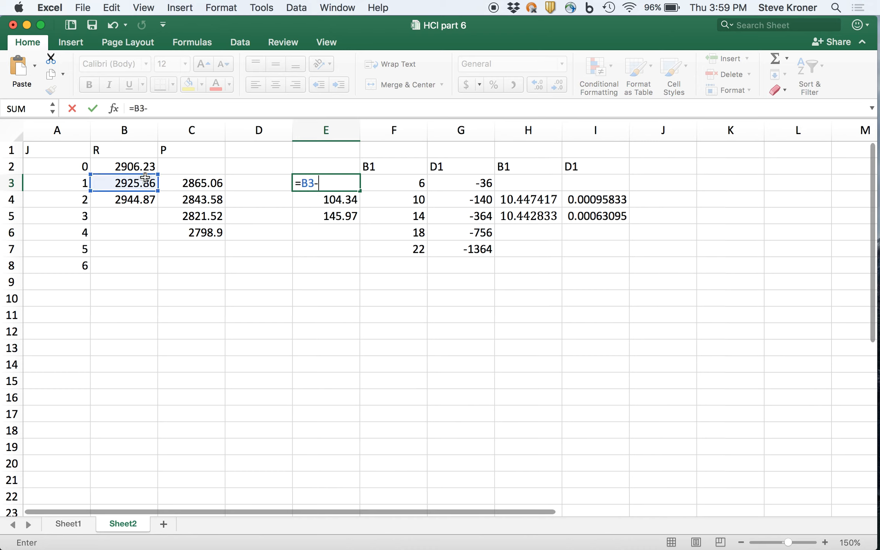
{"action": "left_click", "coordinate": [210, 190]}
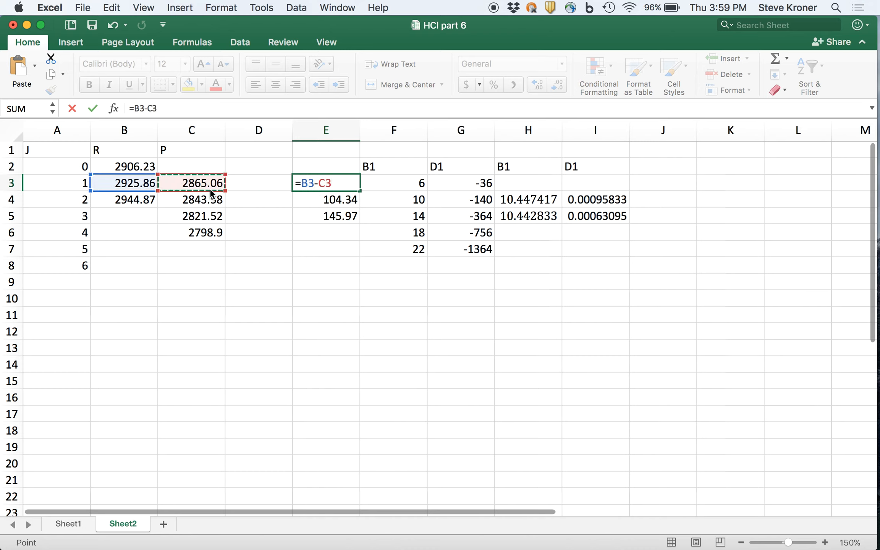
{"action": "key", "text": "Return"}
Fill the E3 difference formula down to row 5
{"action": "left_click", "coordinate": [415, 185]}
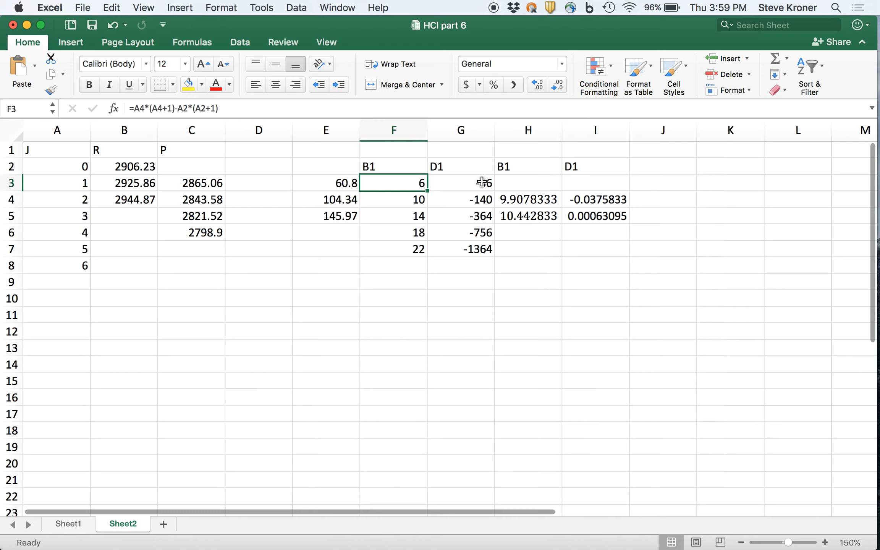
{"action": "left_click", "coordinate": [351, 188]}
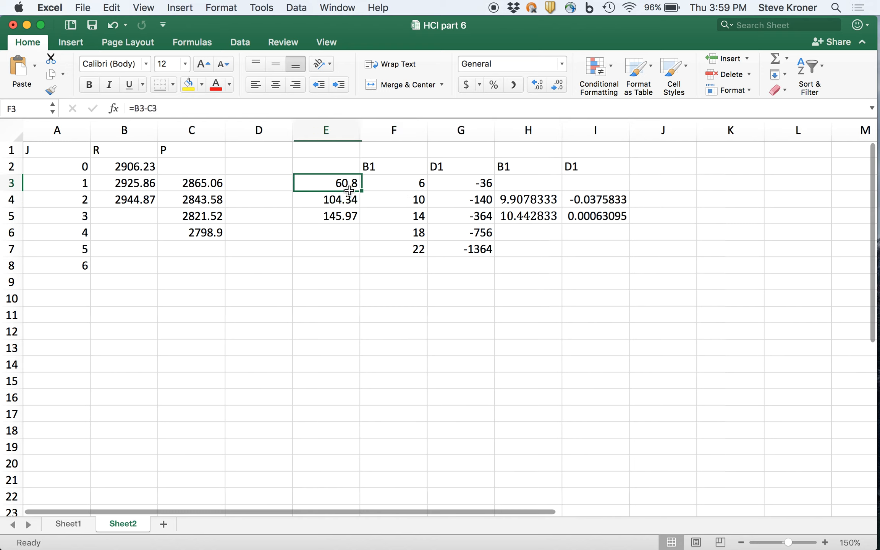
{"action": "left_click_drag", "start_coordinate": [363, 191], "coordinate": [363, 219]}
Check the difference and B1 coefficient formulas in row 4 and the solved B1 and D1 formulas in H4 and I4
{"action": "left_click", "coordinate": [348, 200]}
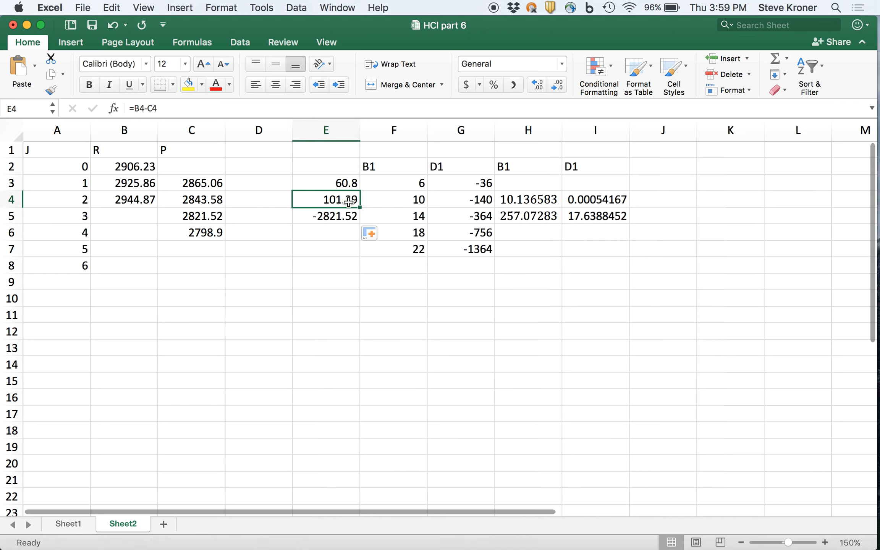
{"action": "double_click", "coordinate": [348, 200]}
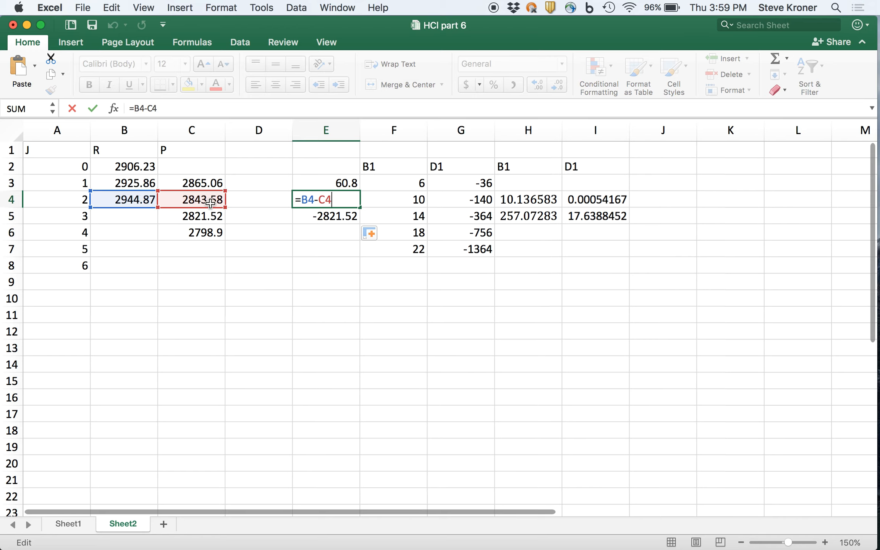
{"action": "key", "text": "Return"}
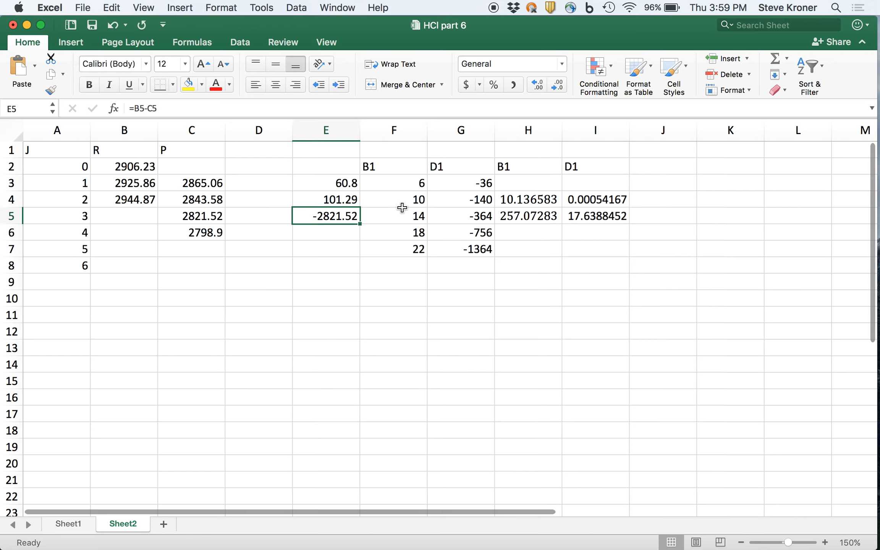
{"action": "left_click", "coordinate": [418, 199]}
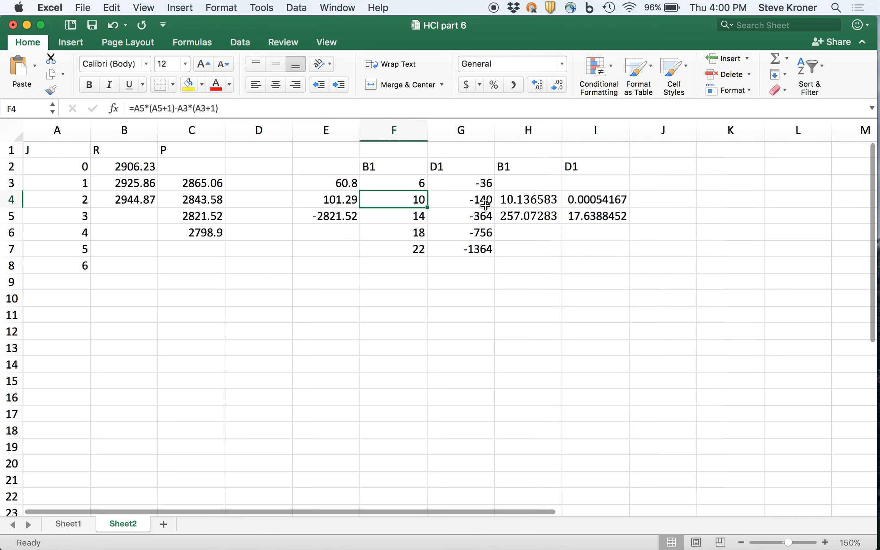
{"action": "left_click", "coordinate": [526, 199]}
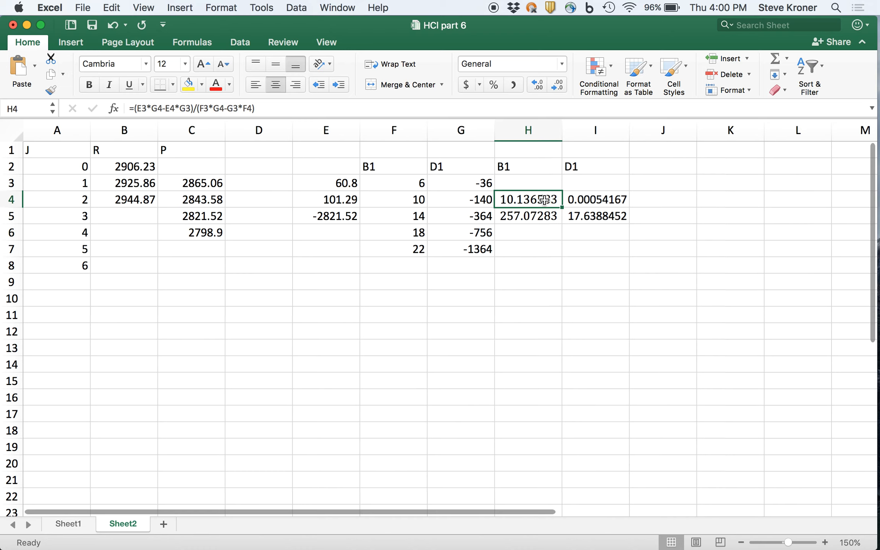
{"action": "left_click_drag", "start_coordinate": [341, 183], "coordinate": [595, 198]}
{"action": "left_click", "coordinate": [568, 202]}
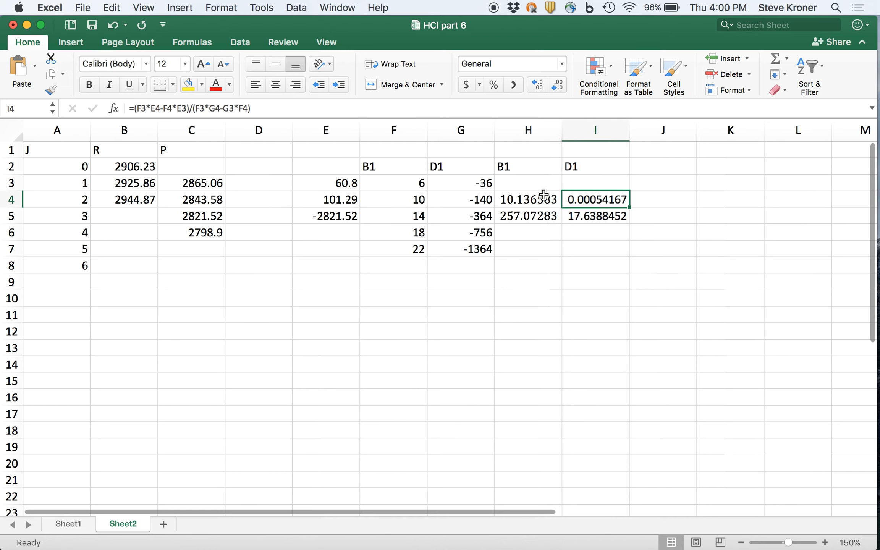
{"action": "left_click_drag", "start_coordinate": [346, 182], "coordinate": [594, 198]}
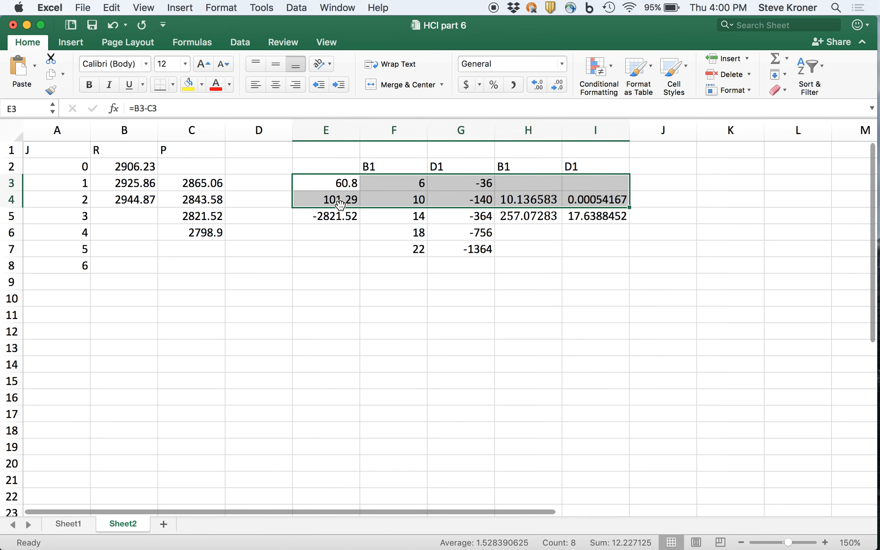
Inspect the difference formula in E5 and the P-branch value it references in C5
{"action": "double_click", "coordinate": [335, 218]}
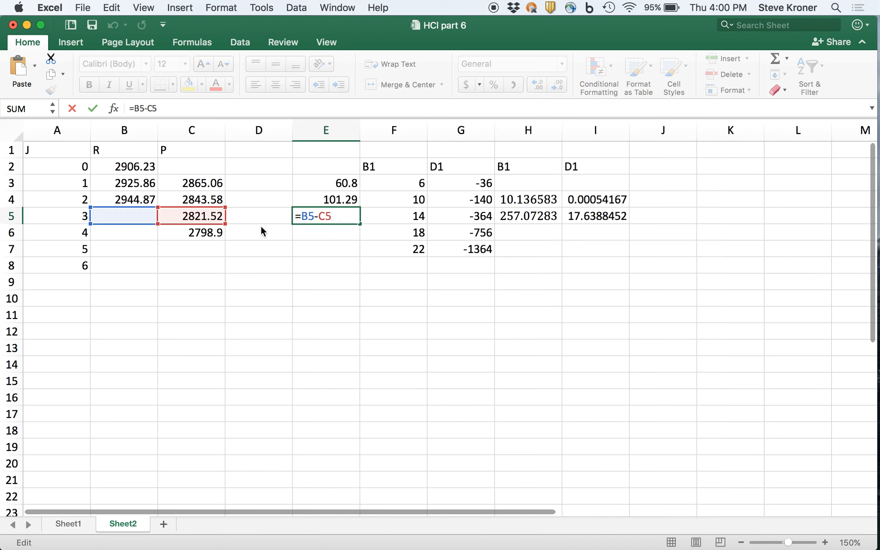
{"action": "key", "text": "Return"}
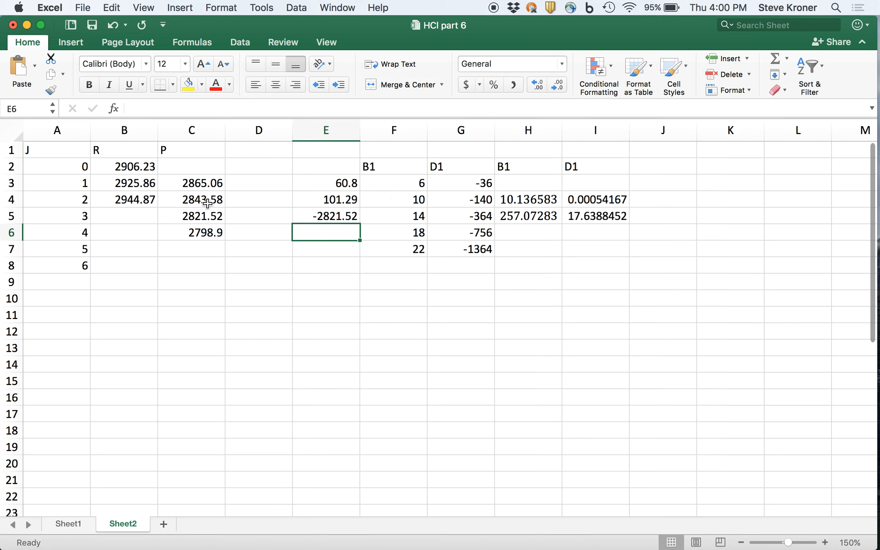
{"action": "double_click", "coordinate": [197, 218]}
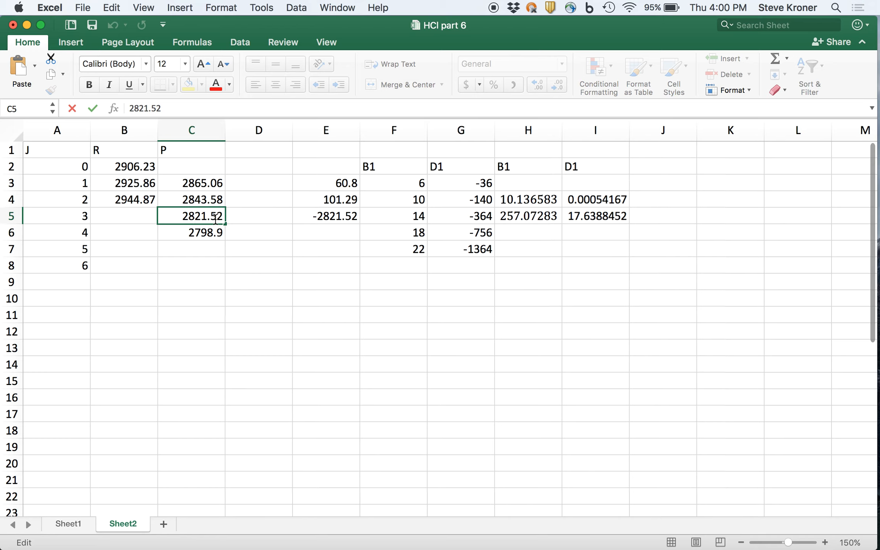
{"action": "key", "text": "Return"}
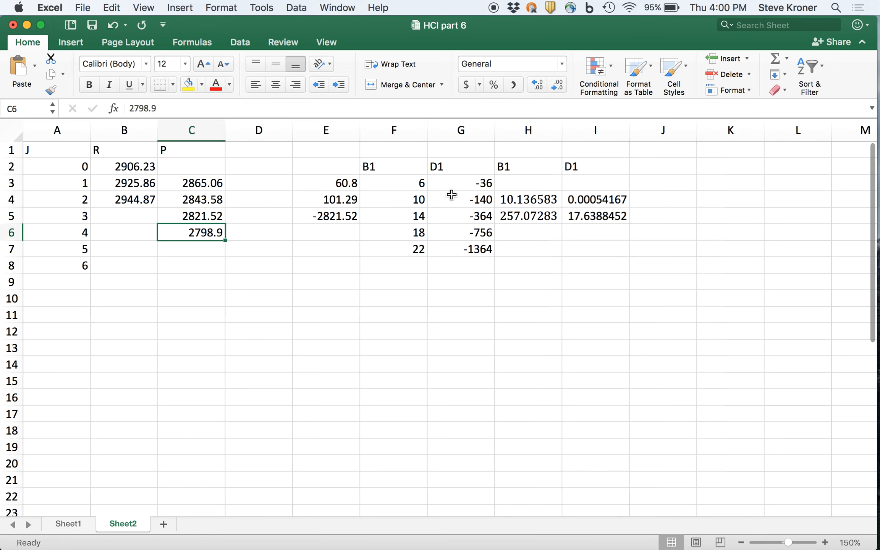